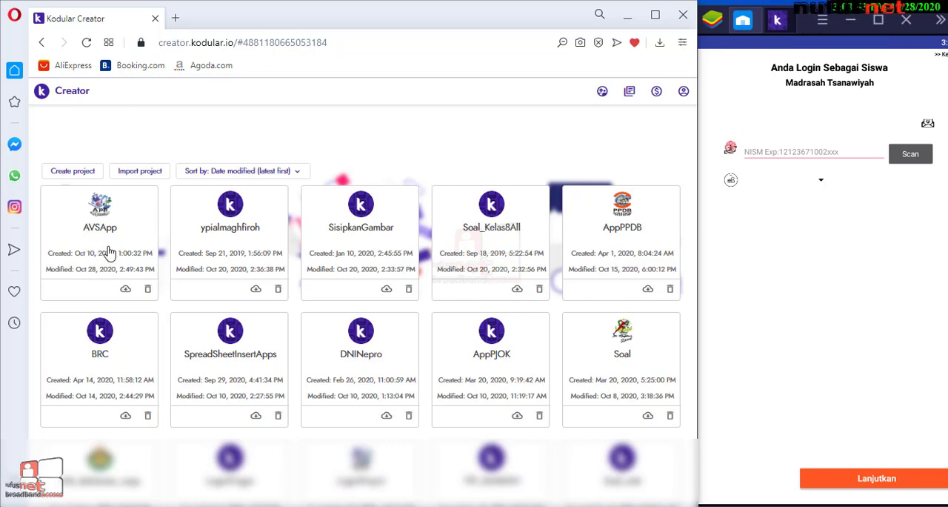
Open the AVSApp project and look through its full list of screens
{"action": "left_click", "coordinate": [113, 251]}
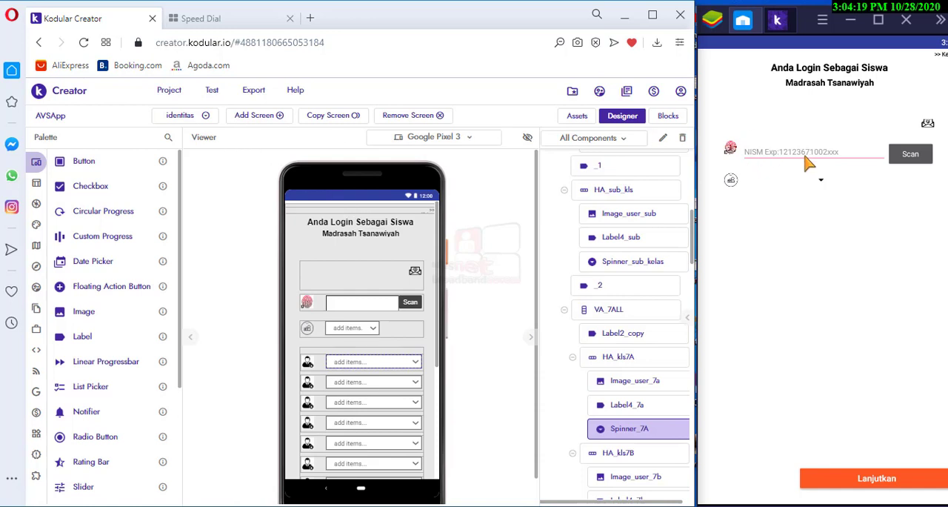
{"action": "left_click", "coordinate": [207, 118]}
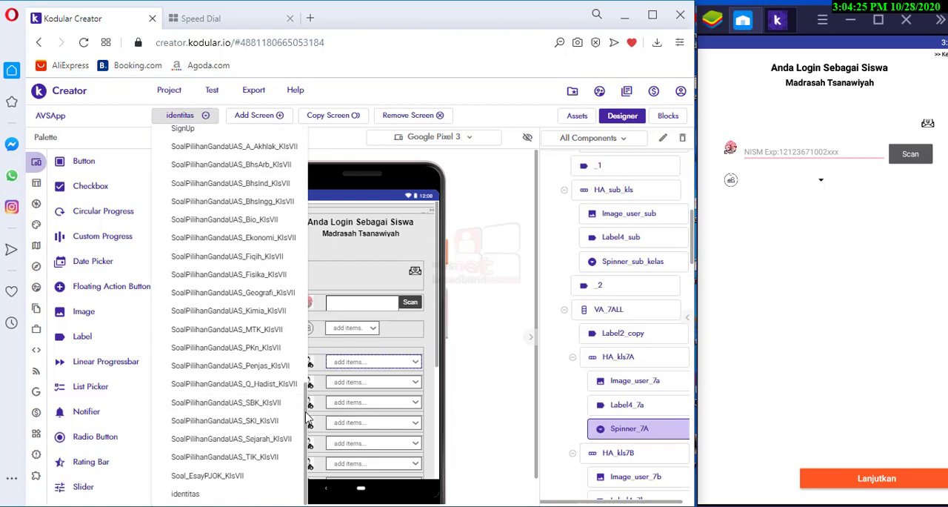
{"action": "left_click_drag", "start_coordinate": [308, 418], "coordinate": [308, 146]}
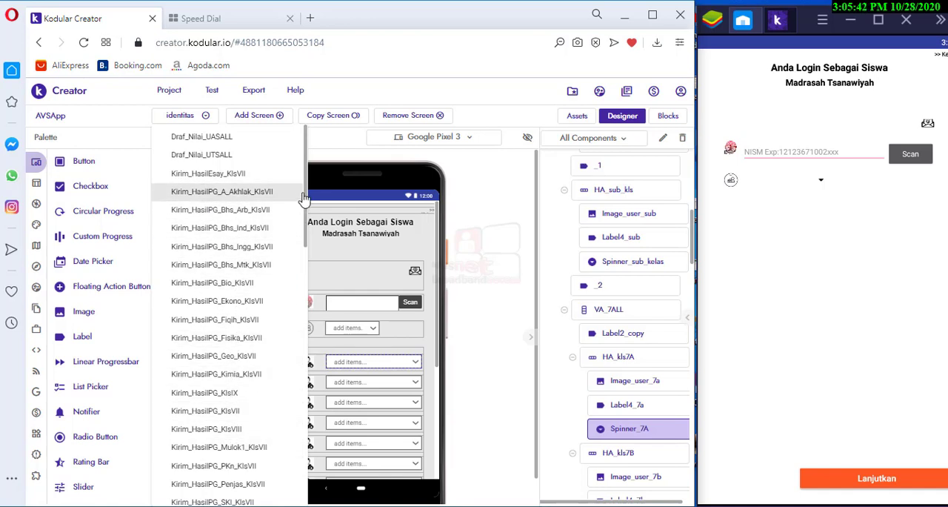
{"action": "left_click_drag", "start_coordinate": [306, 199], "coordinate": [307, 404]}
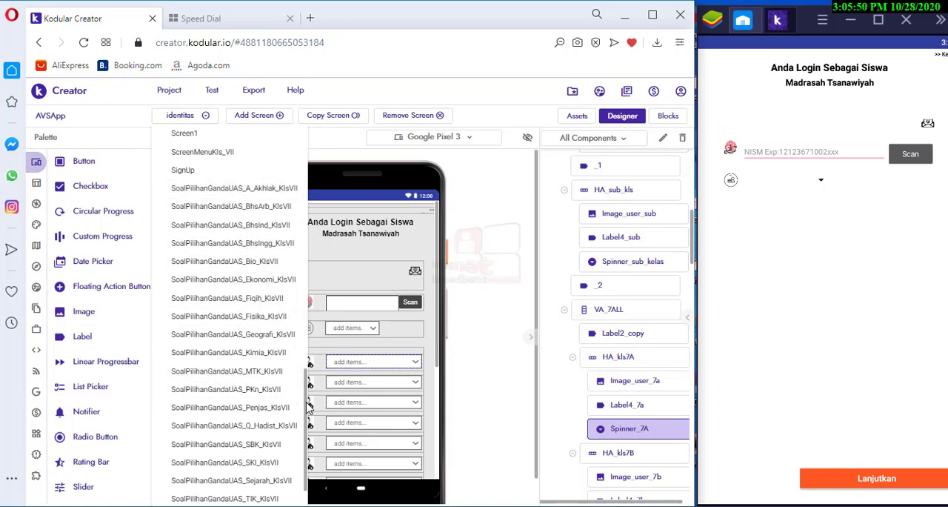
{"action": "scroll", "coordinate": [309, 421], "scroll_direction": "down", "scroll_amount": 1}
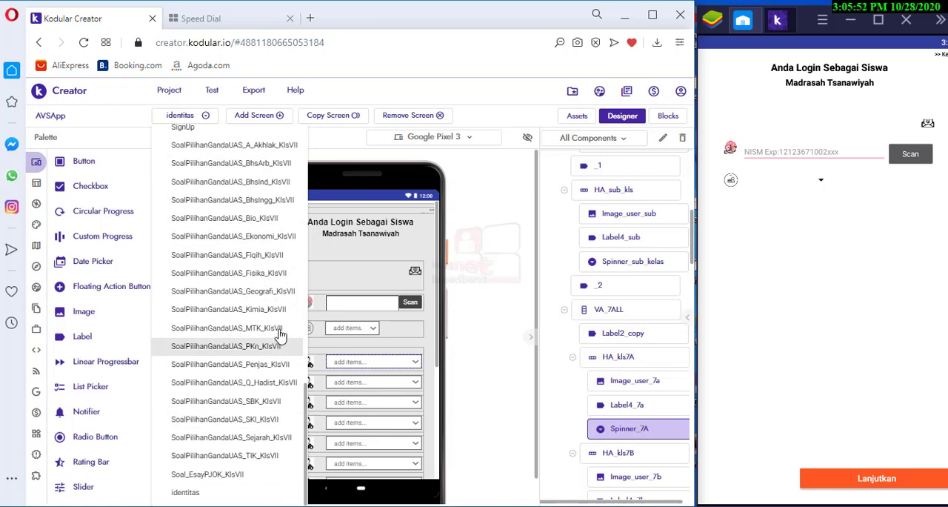
{"action": "left_click_drag", "start_coordinate": [308, 401], "coordinate": [300, 146]}
Pick Screen1 from the screen list and show the Login screen's layout in the Designer
{"action": "scroll", "coordinate": [250, 402], "scroll_direction": "down", "scroll_amount": 5}
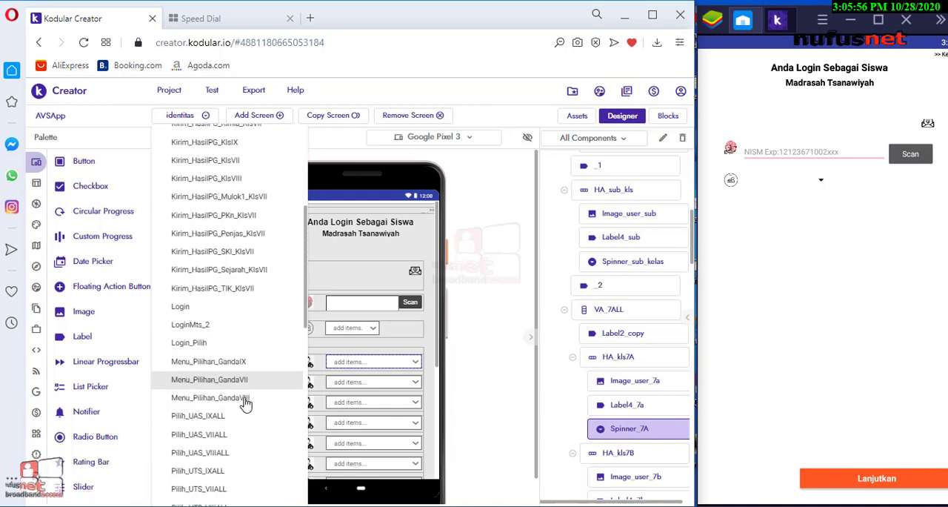
{"action": "scroll", "coordinate": [244, 312], "scroll_direction": "down", "scroll_amount": 4}
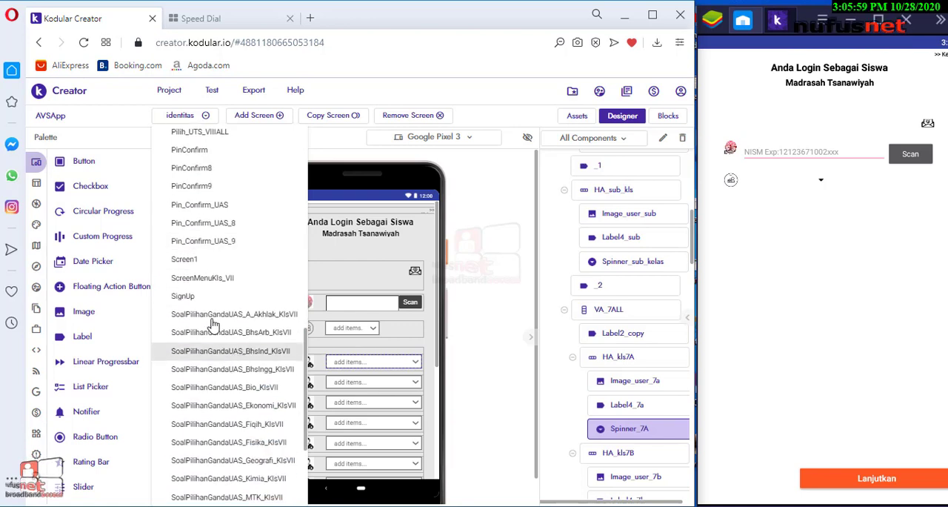
{"action": "left_click", "coordinate": [193, 262]}
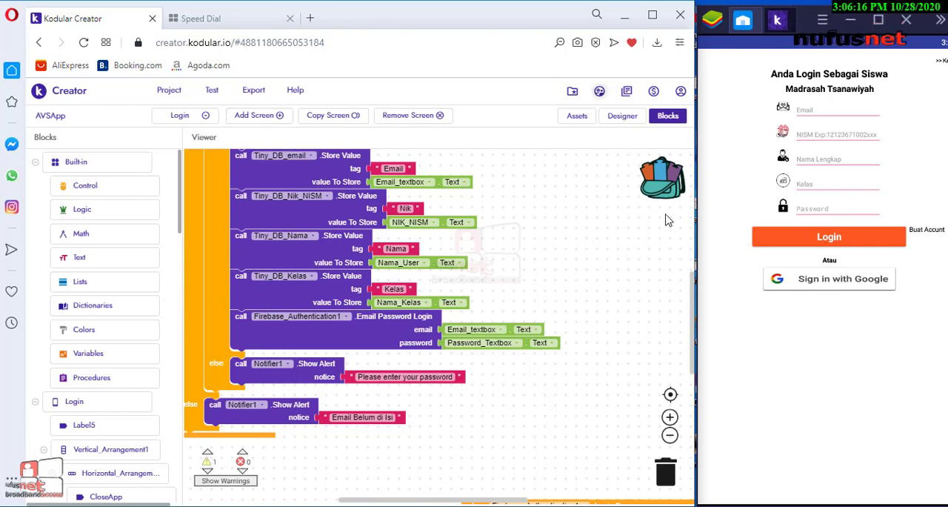
{"action": "left_click", "coordinate": [622, 115]}
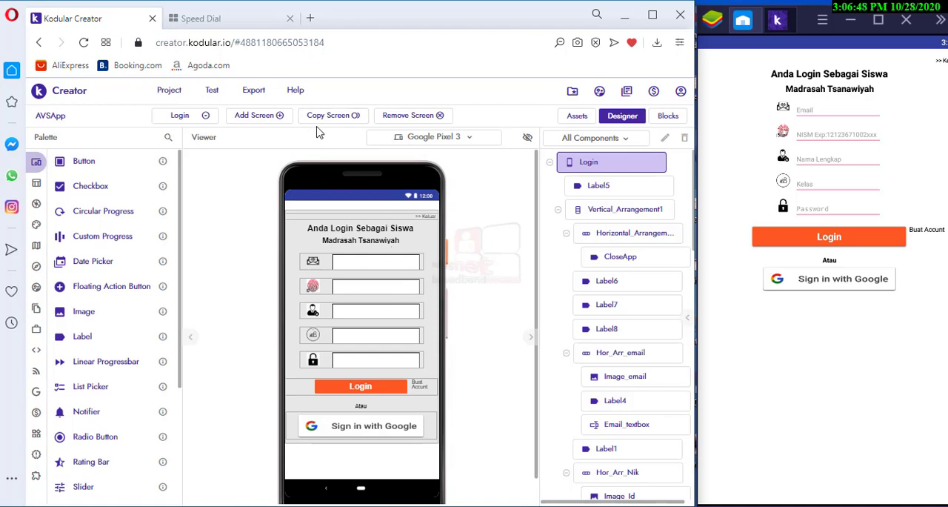
Switch to the other browser tab and open the Firebase console
{"action": "left_click", "coordinate": [250, 24]}
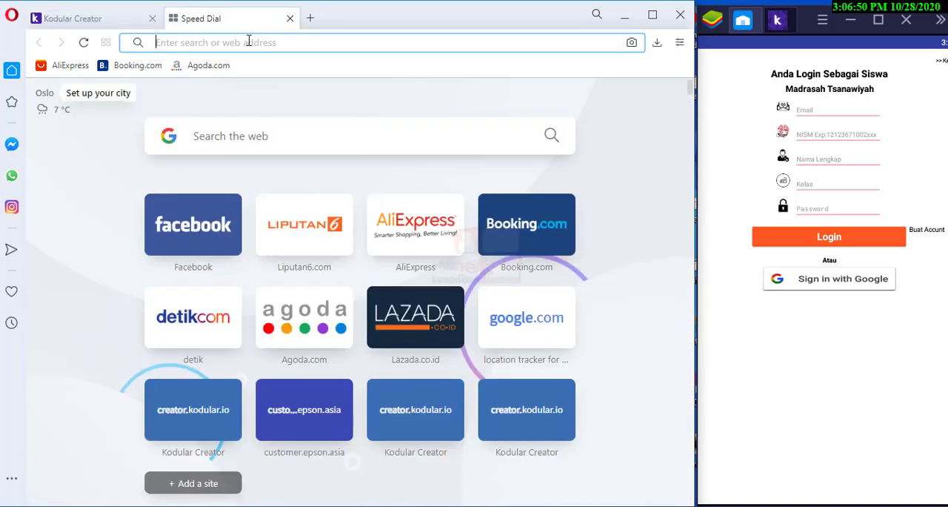
{"action": "type", "text": "fire"}
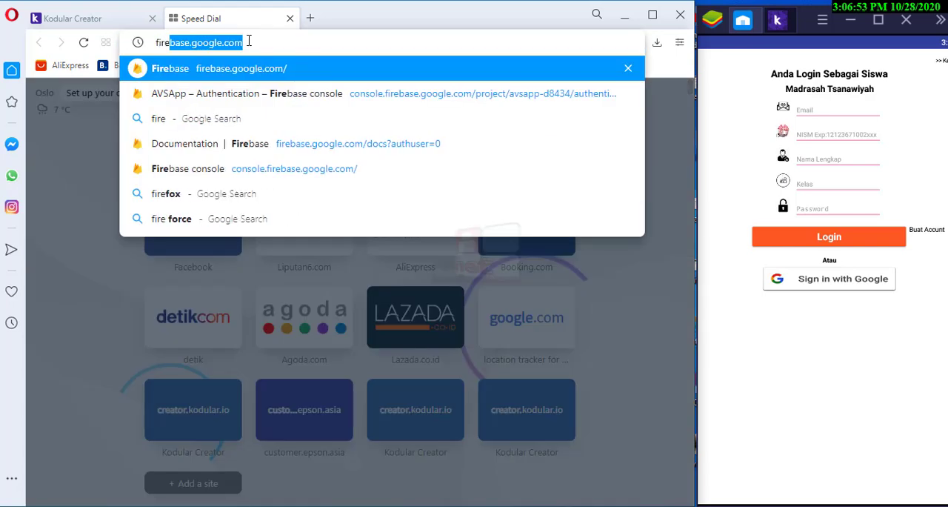
{"action": "key", "text": "Return"}
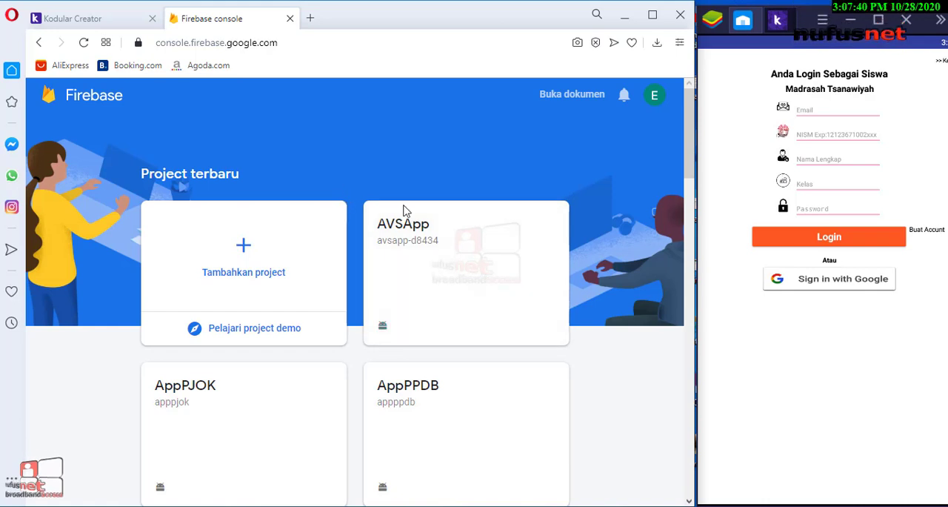
{"action": "left_click", "coordinate": [74, 19]}
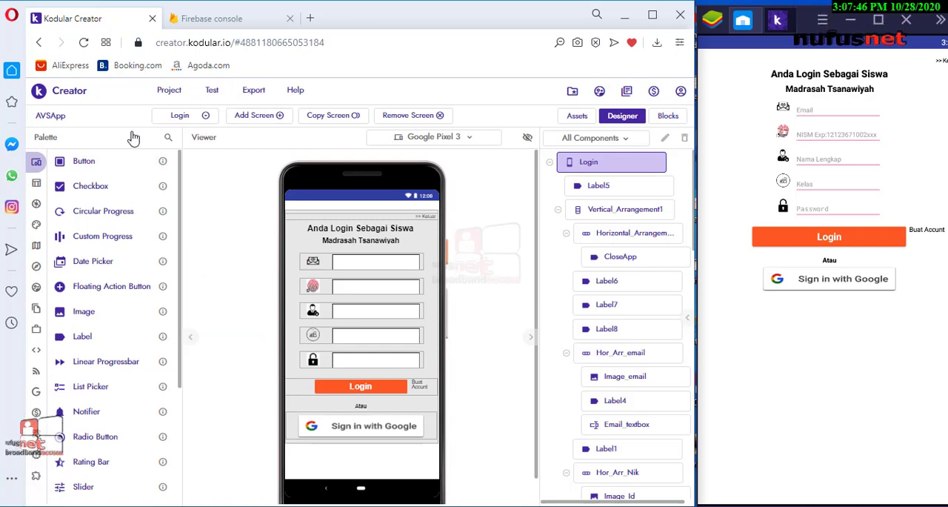
{"action": "left_click", "coordinate": [235, 19]}
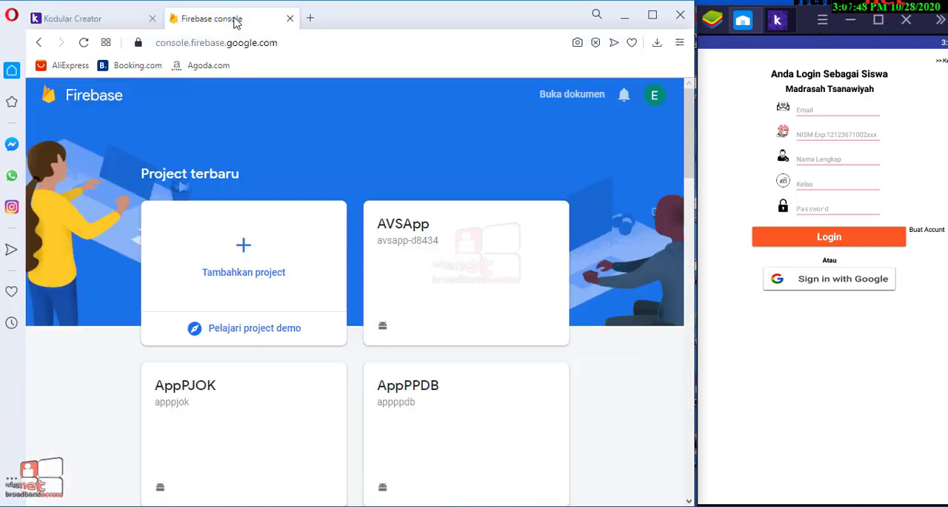
Open the AVSApp project in Firebase and go to its Authentication section
{"action": "left_click", "coordinate": [429, 276]}
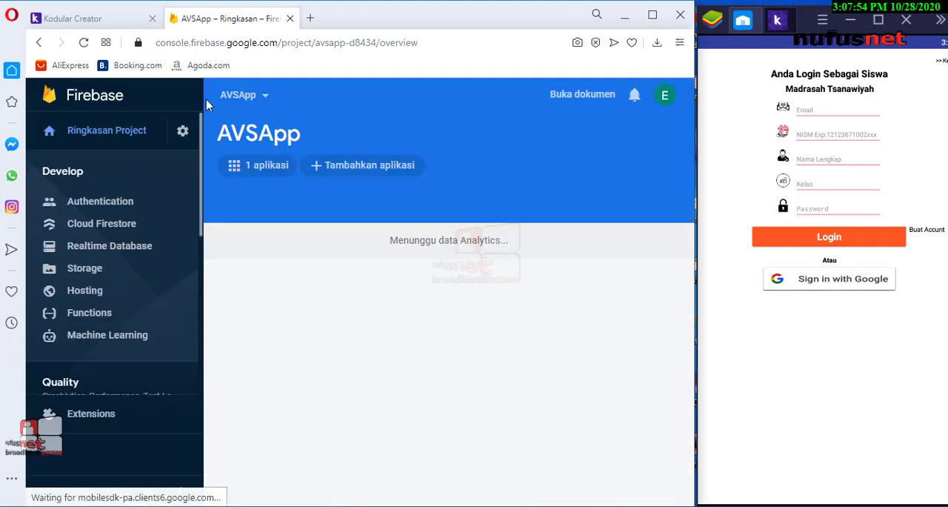
{"action": "scroll", "coordinate": [290, 317], "scroll_direction": "down", "scroll_amount": 3}
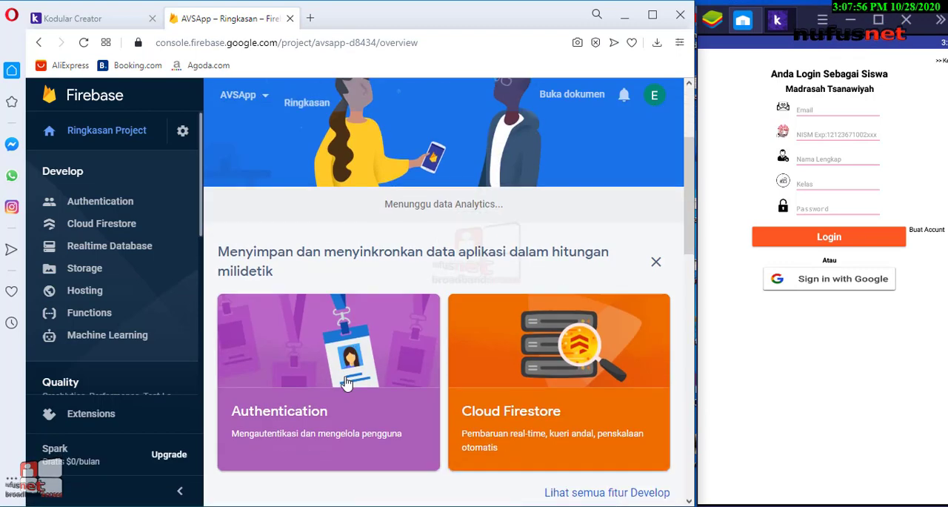
{"action": "scroll", "coordinate": [287, 314], "scroll_direction": "up", "scroll_amount": 3}
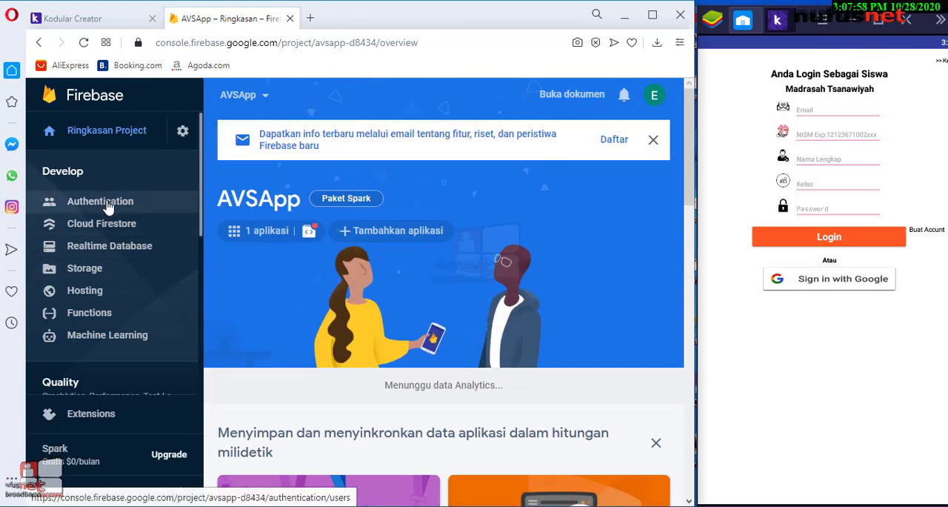
{"action": "left_click", "coordinate": [111, 201]}
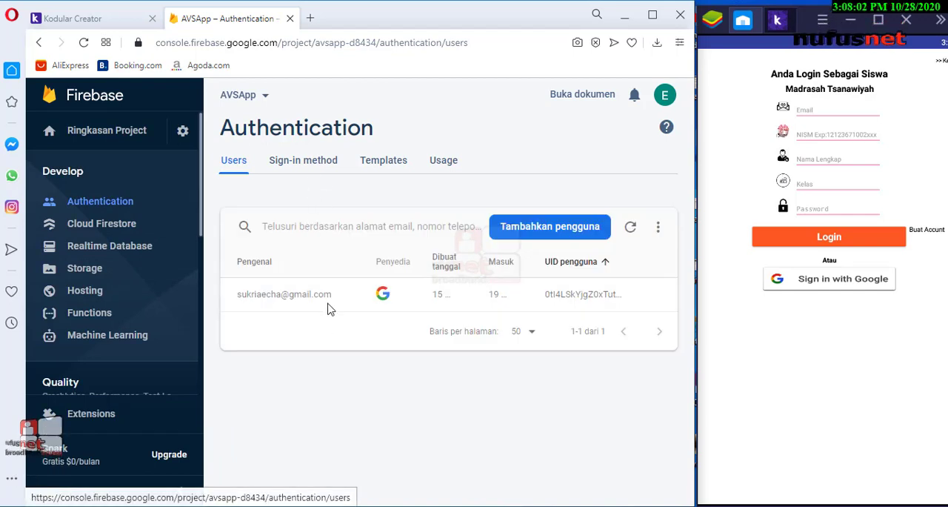
Review which sign-in providers are enabled for AVSApp and return to the list of registered users
{"action": "left_click", "coordinate": [312, 160]}
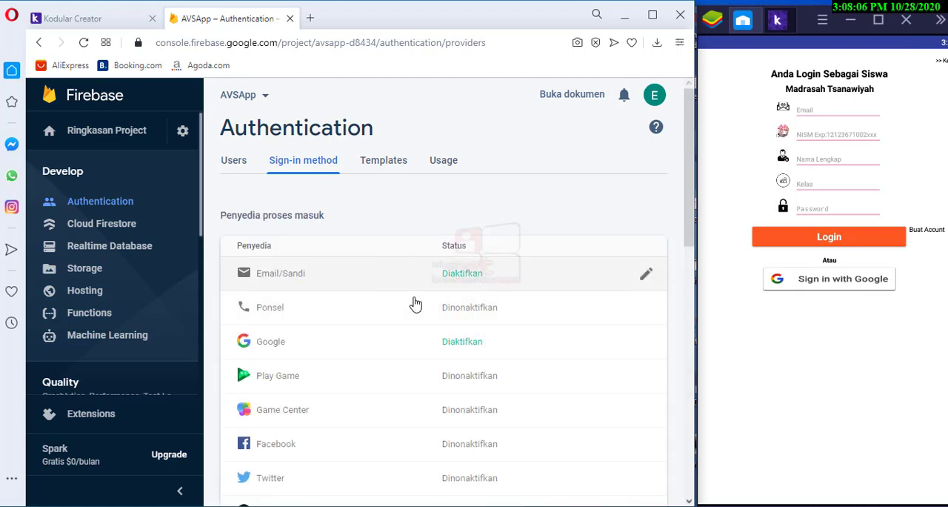
{"action": "scroll", "coordinate": [440, 278], "scroll_direction": "down", "scroll_amount": 1}
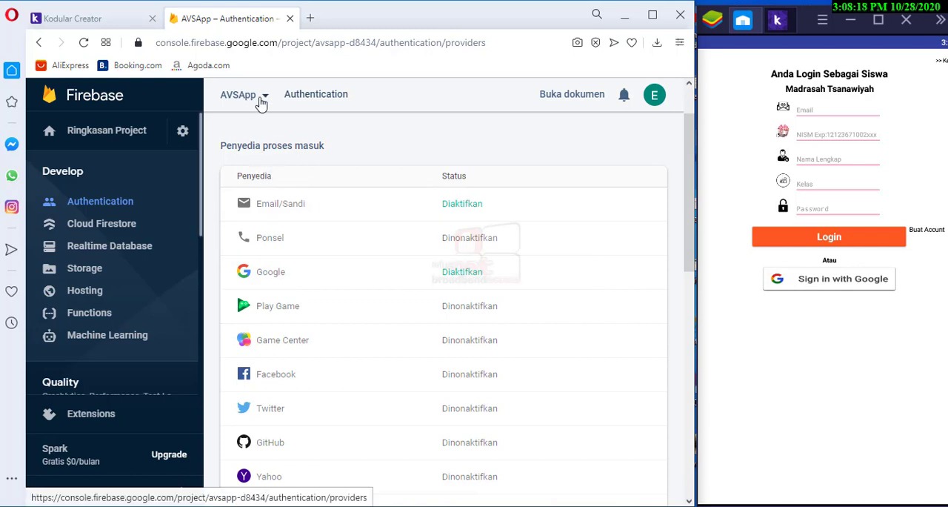
{"action": "scroll", "coordinate": [293, 244], "scroll_direction": "up", "scroll_amount": 2}
{"action": "left_click", "coordinate": [234, 161]}
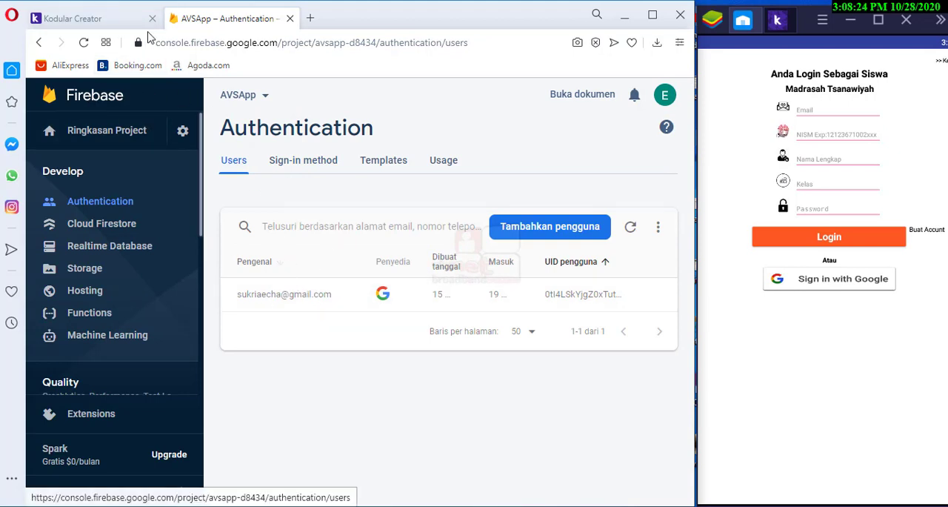
Switch back to Kodular Creator, open the identitas screen and dismiss its runtime error
{"action": "left_click", "coordinate": [123, 21]}
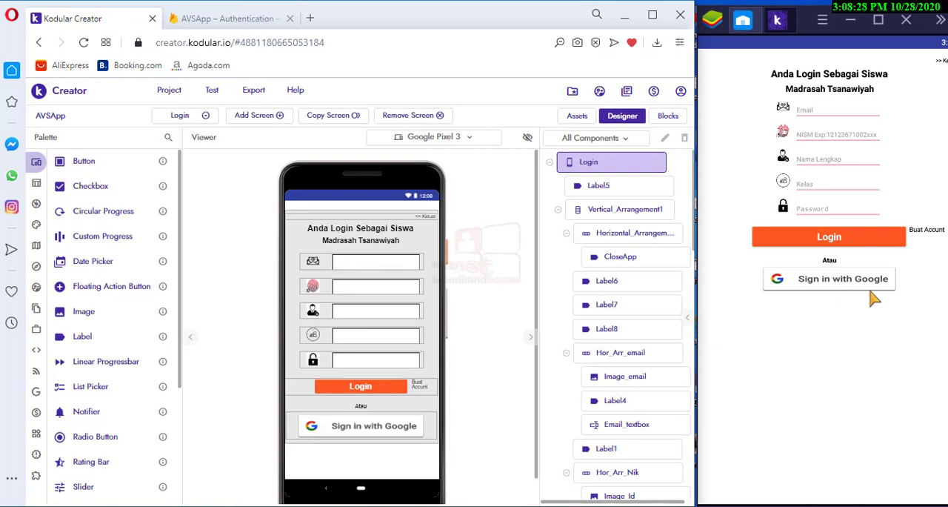
{"action": "left_click", "coordinate": [209, 117]}
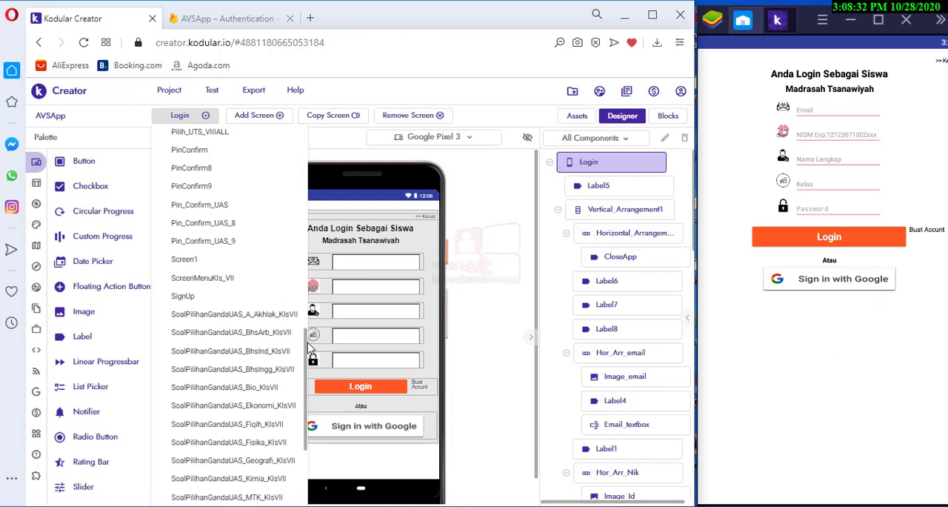
{"action": "left_click_drag", "start_coordinate": [309, 345], "coordinate": [309, 429]}
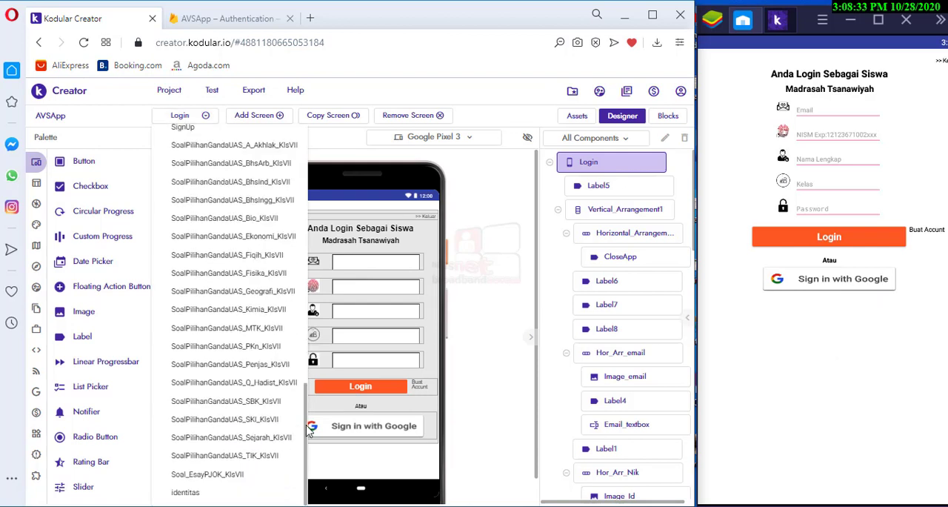
{"action": "left_click", "coordinate": [185, 493]}
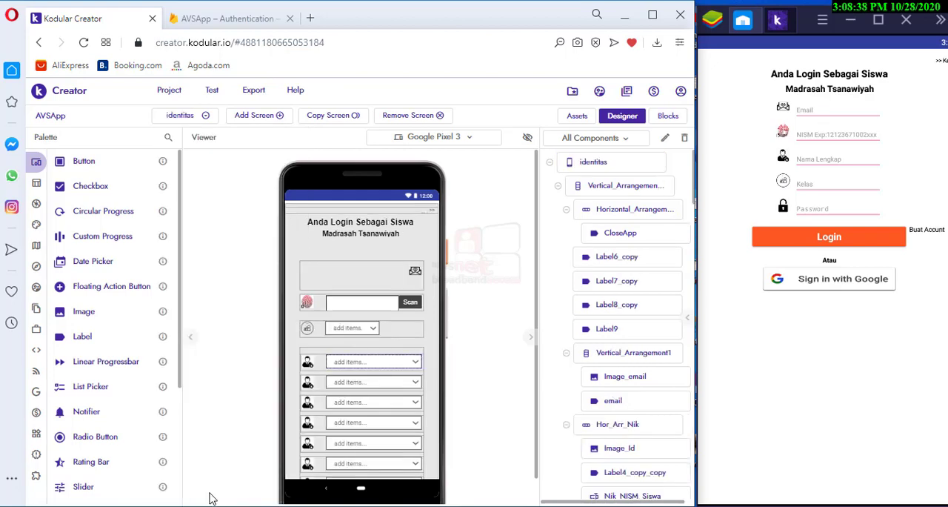
{"action": "left_click", "coordinate": [660, 328]}
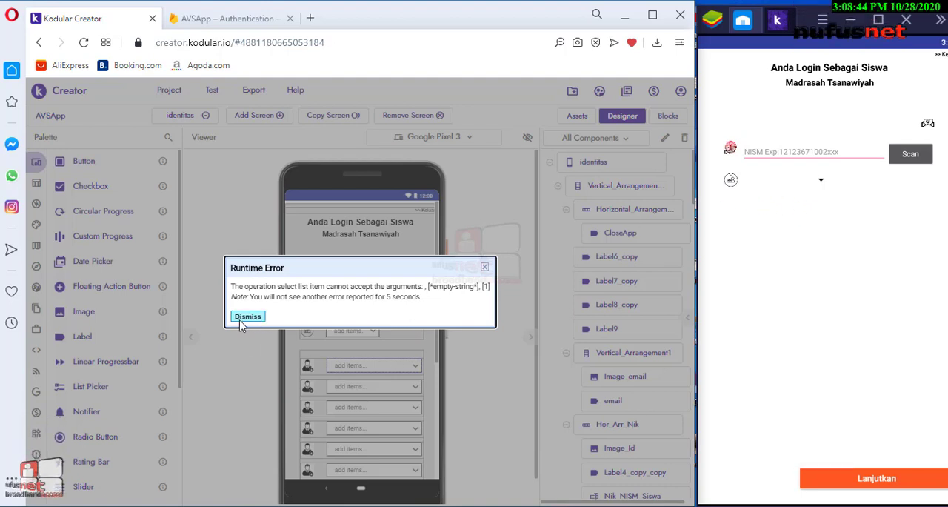
{"action": "left_click", "coordinate": [242, 318]}
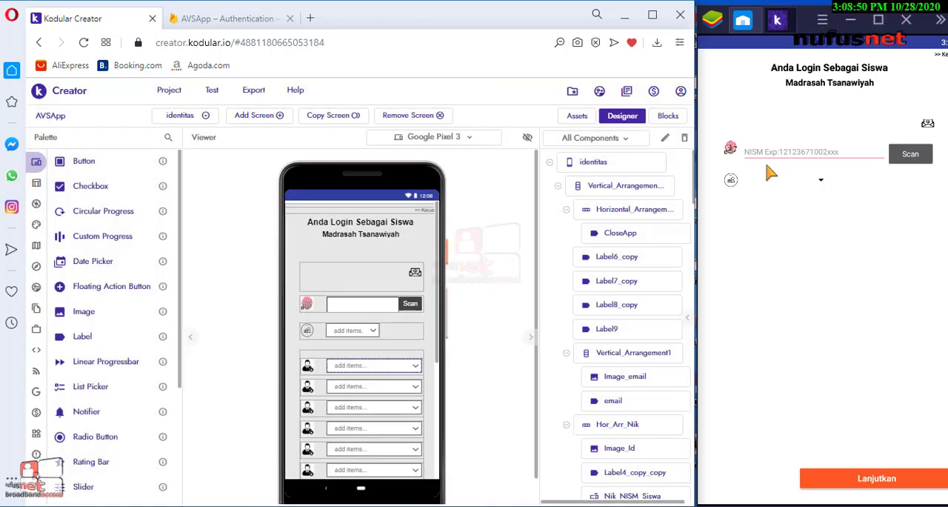
Look over the identitas screen's layout from the name spinners down to the Lanjutkan button
{"action": "scroll", "coordinate": [415, 381], "scroll_direction": "down", "scroll_amount": 2}
{"action": "scroll", "coordinate": [415, 381], "scroll_direction": "down", "scroll_amount": 5}
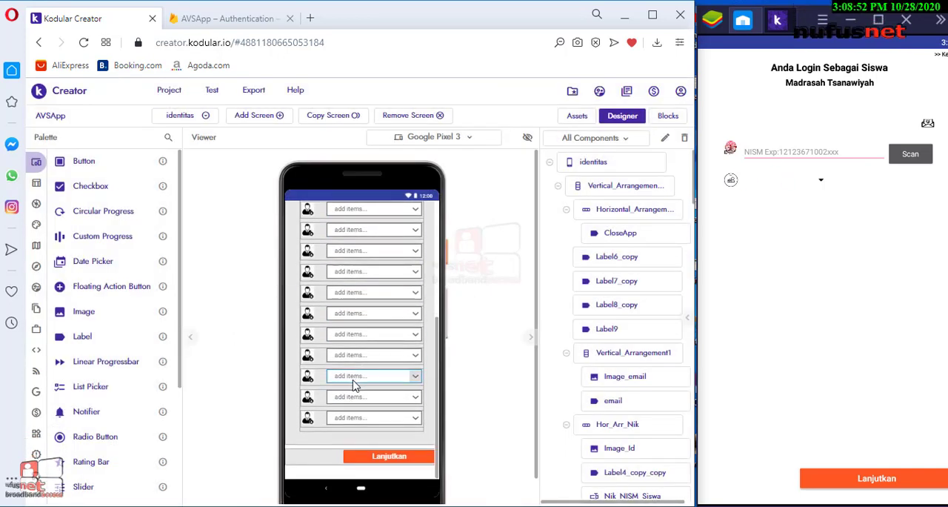
{"action": "scroll", "coordinate": [363, 267], "scroll_direction": "up", "scroll_amount": 3}
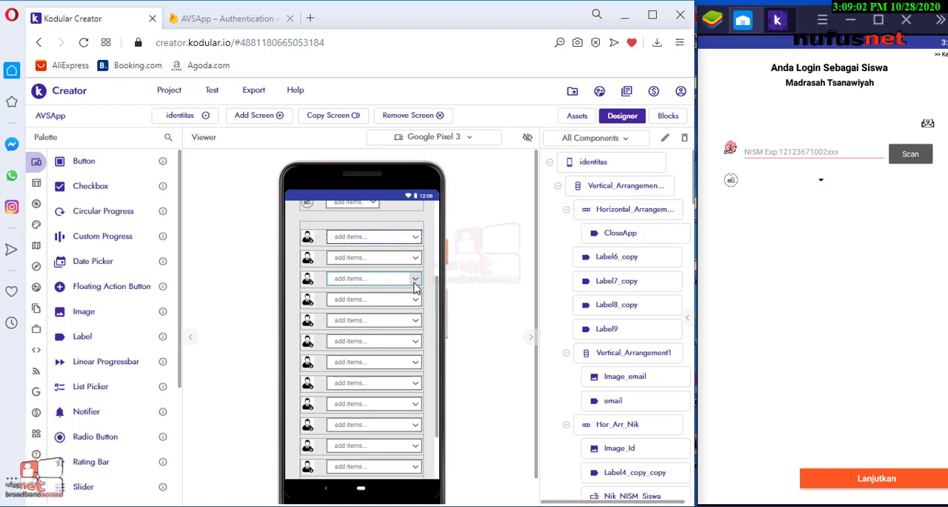
{"action": "scroll", "coordinate": [417, 282], "scroll_direction": "up", "scroll_amount": 3}
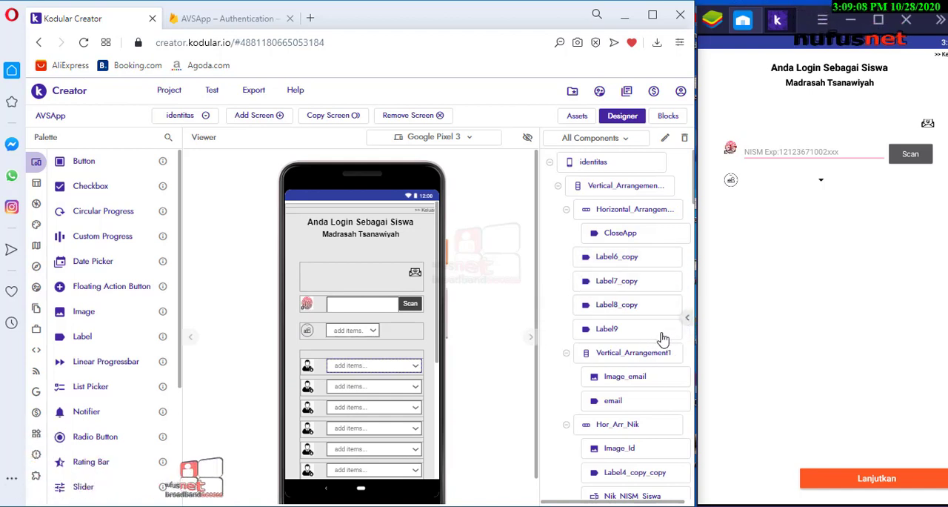
Show the component properties and inspect the Elements From String entries of Spinner_sub_kelas and Spinner_7A
{"action": "left_click", "coordinate": [688, 321]}
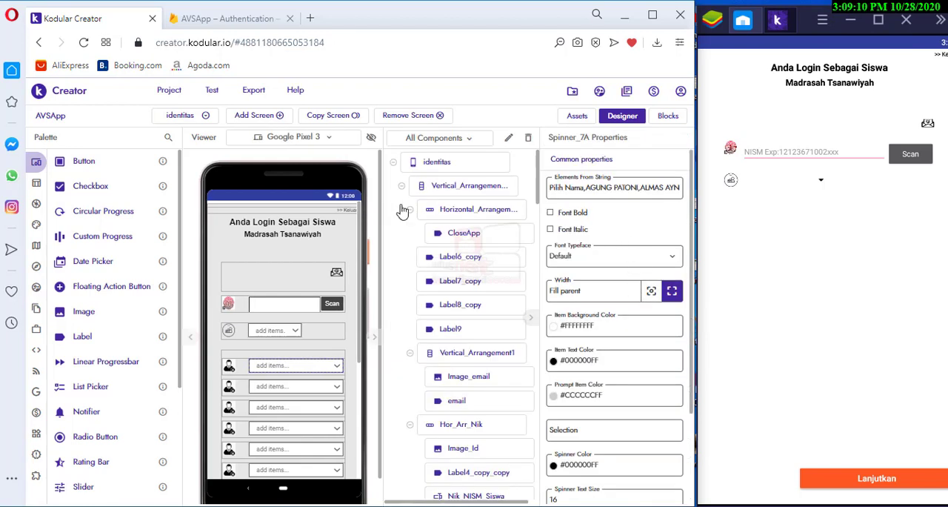
{"action": "left_click", "coordinate": [294, 335]}
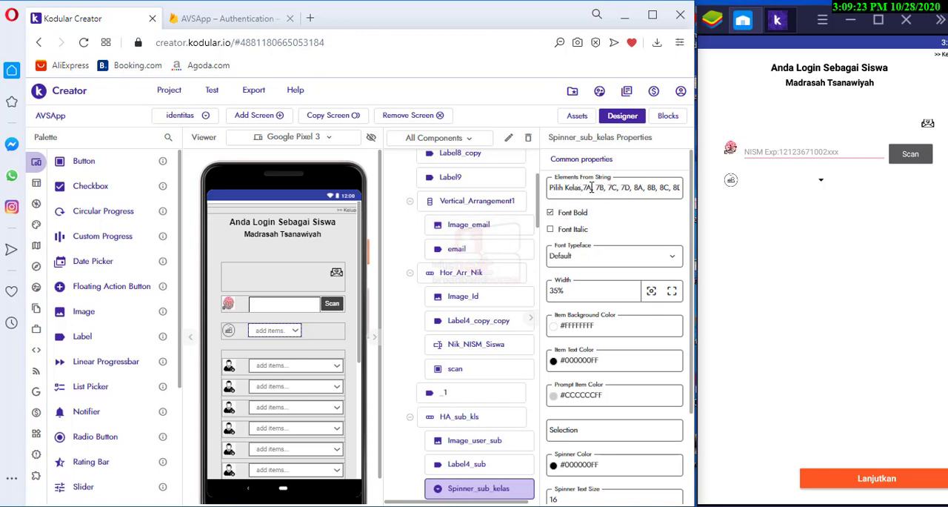
{"action": "left_click", "coordinate": [312, 366]}
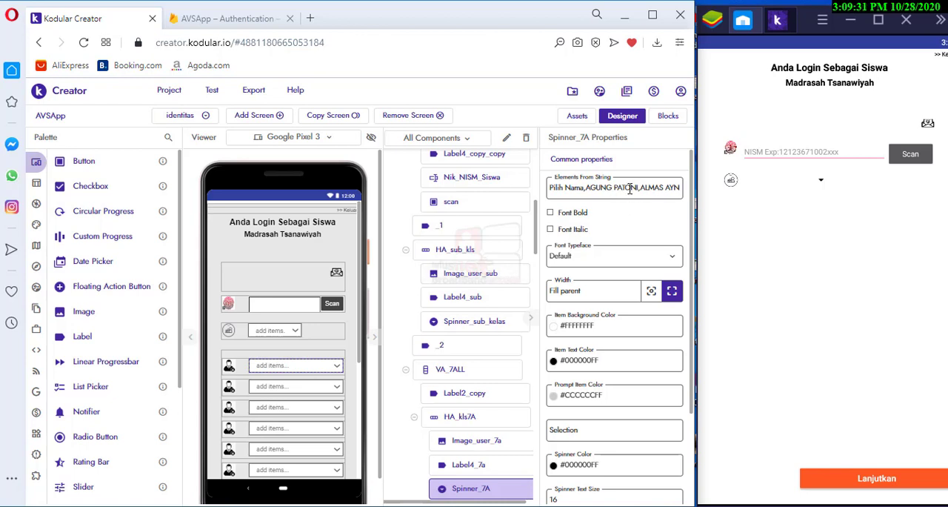
Choose class 7A in the class spinner of the app running in the emulator
{"action": "left_click", "coordinate": [822, 185]}
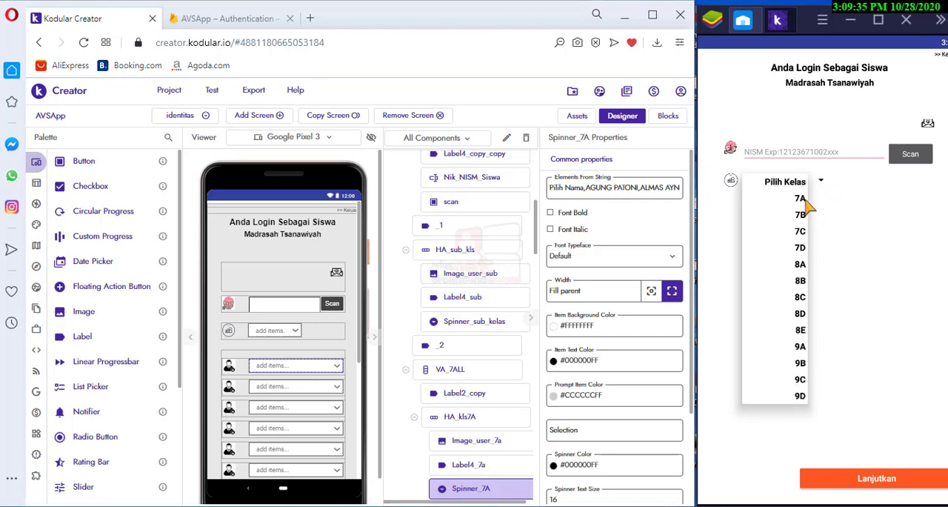
{"action": "left_click", "coordinate": [800, 200]}
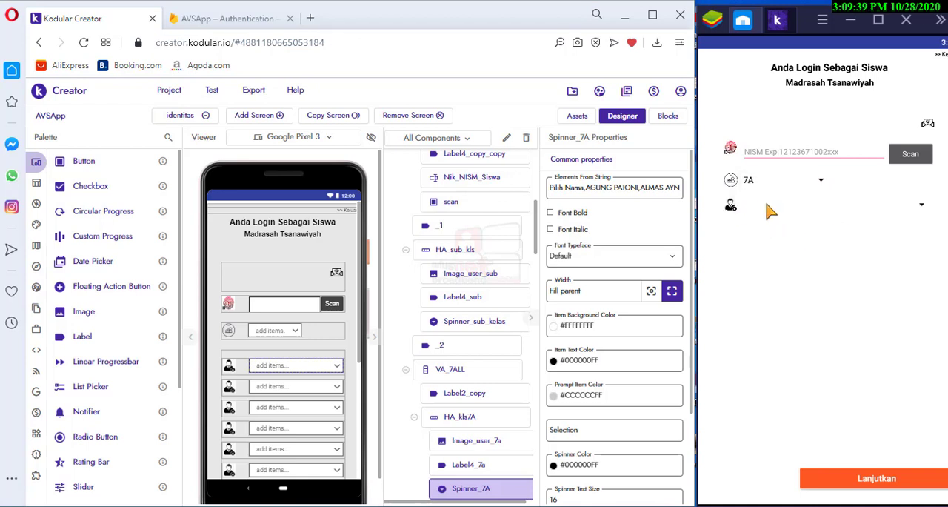
Review the student-name list for class 7A in the emulator, switch the class spinner to 7B and review that class's name list
{"action": "left_click", "coordinate": [924, 209]}
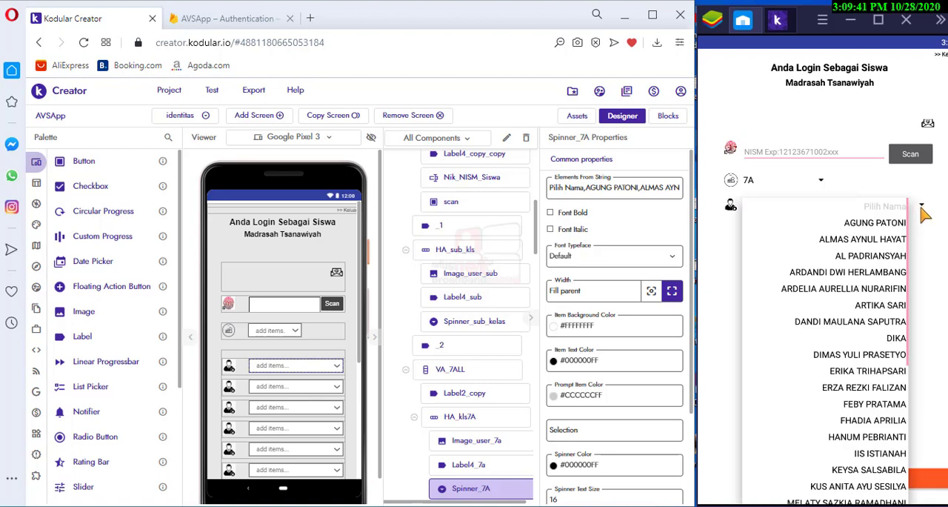
{"action": "left_click", "coordinate": [815, 194]}
{"action": "left_click", "coordinate": [819, 185]}
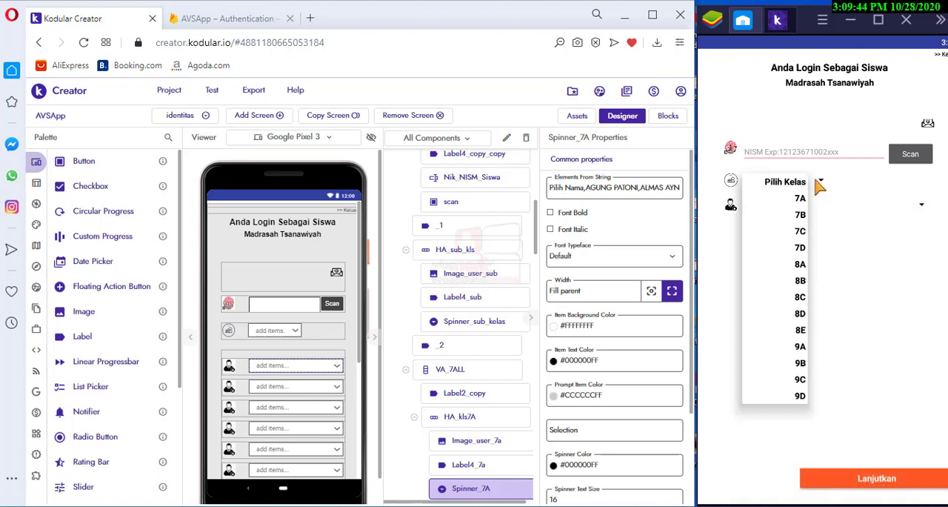
{"action": "left_click", "coordinate": [800, 216]}
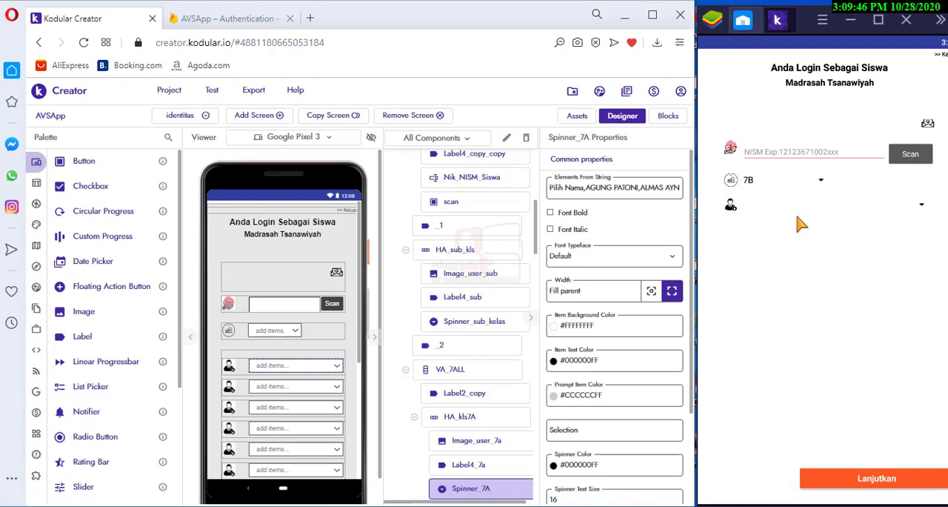
{"action": "left_click", "coordinate": [923, 209]}
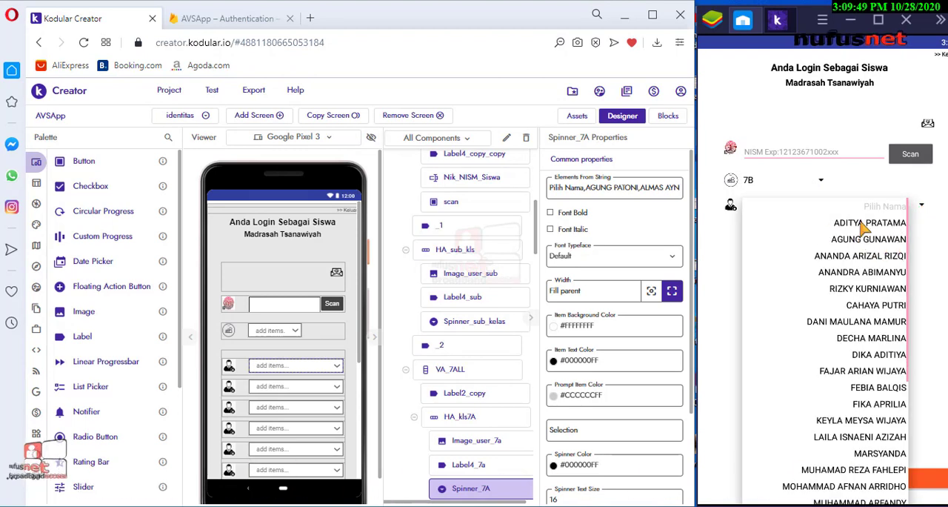
{"action": "left_click", "coordinate": [723, 247]}
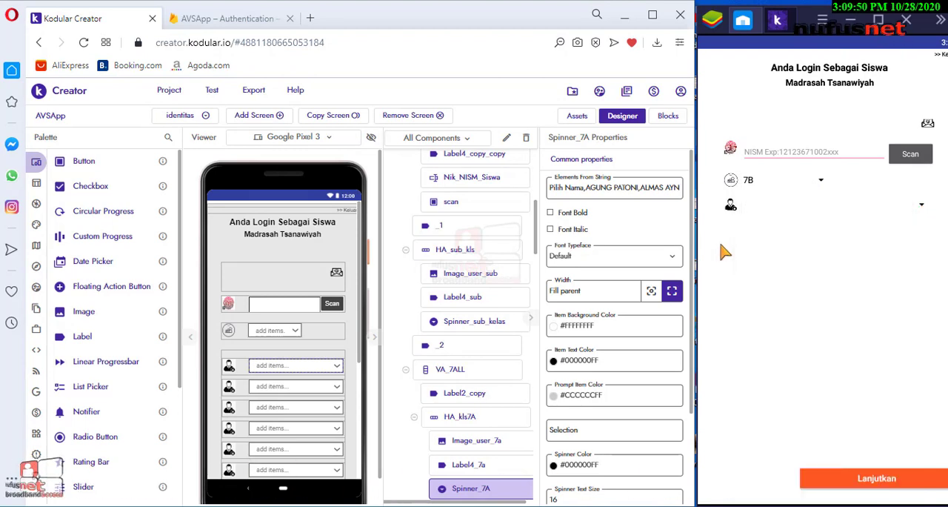
Set the class spinner to 9D and select the first student in that class's name list
{"action": "left_click", "coordinate": [817, 181]}
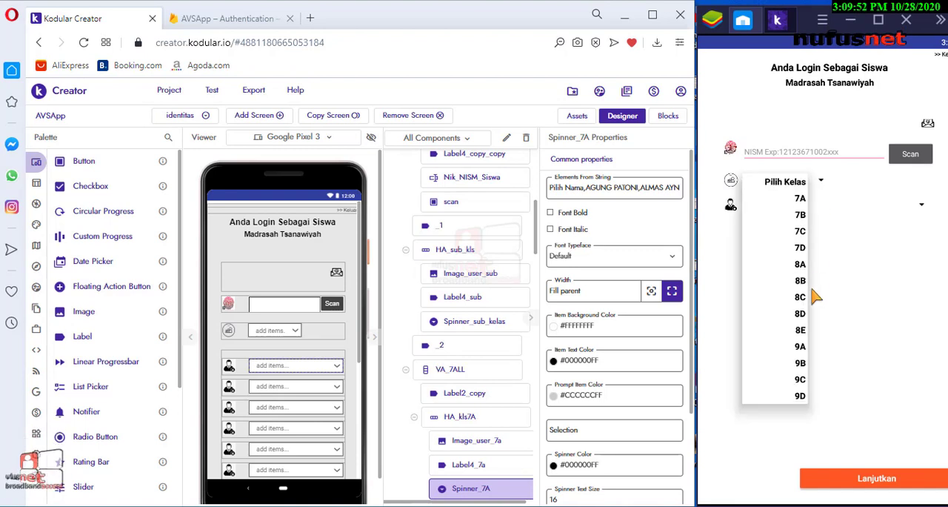
{"action": "left_click", "coordinate": [800, 396]}
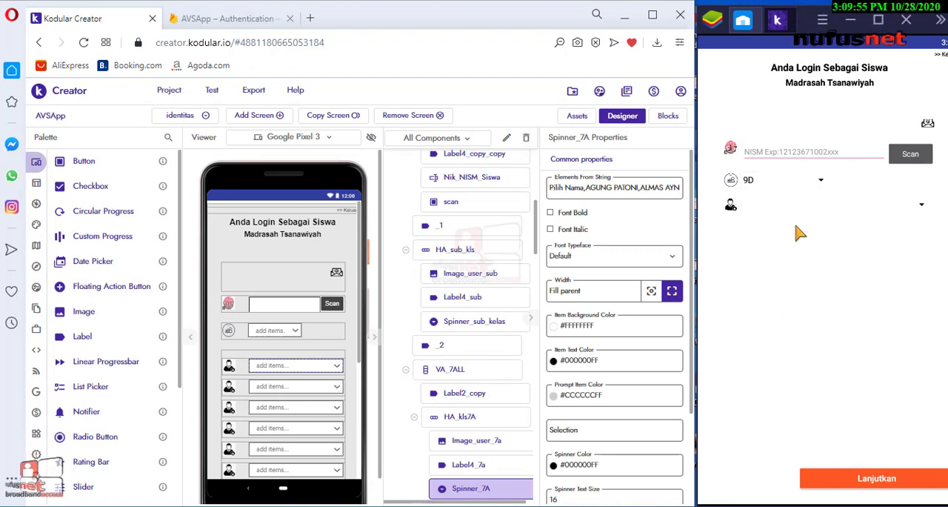
{"action": "left_click", "coordinate": [895, 208]}
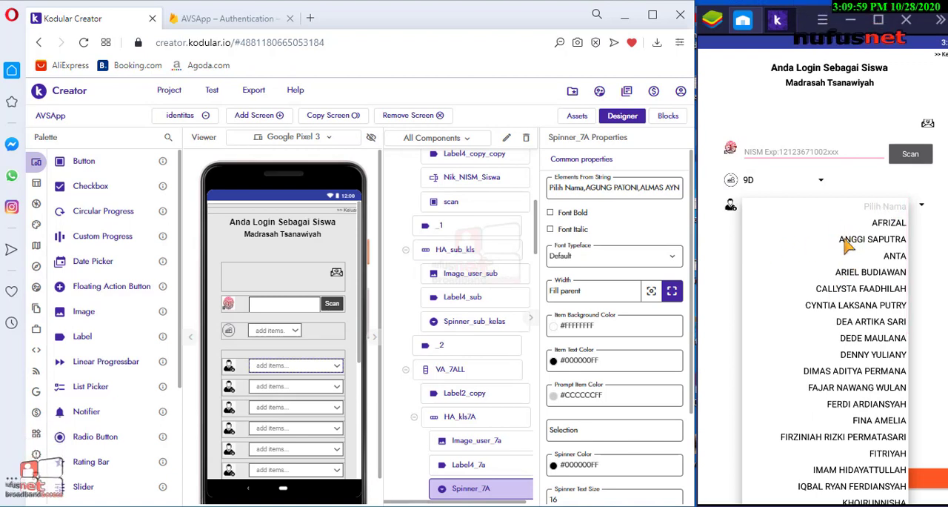
{"action": "left_click", "coordinate": [741, 254]}
{"action": "left_click", "coordinate": [817, 205]}
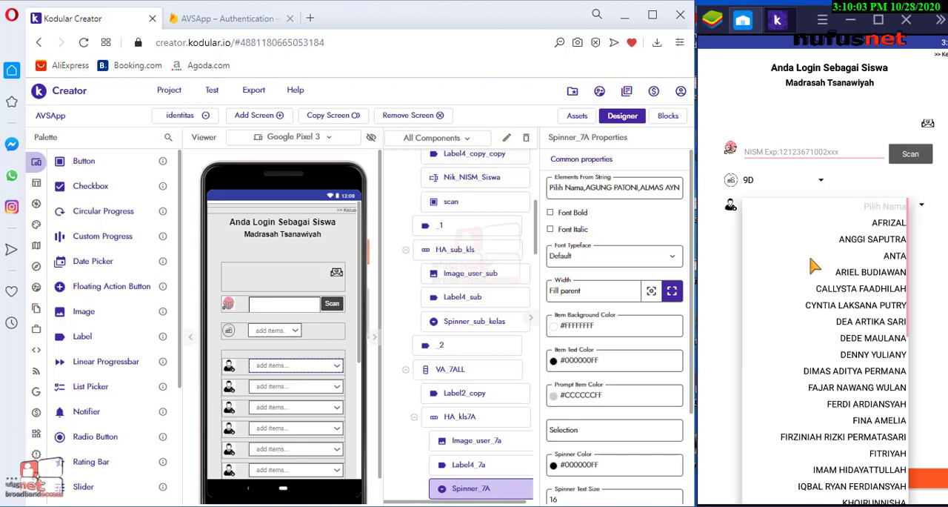
{"action": "left_click", "coordinate": [876, 225]}
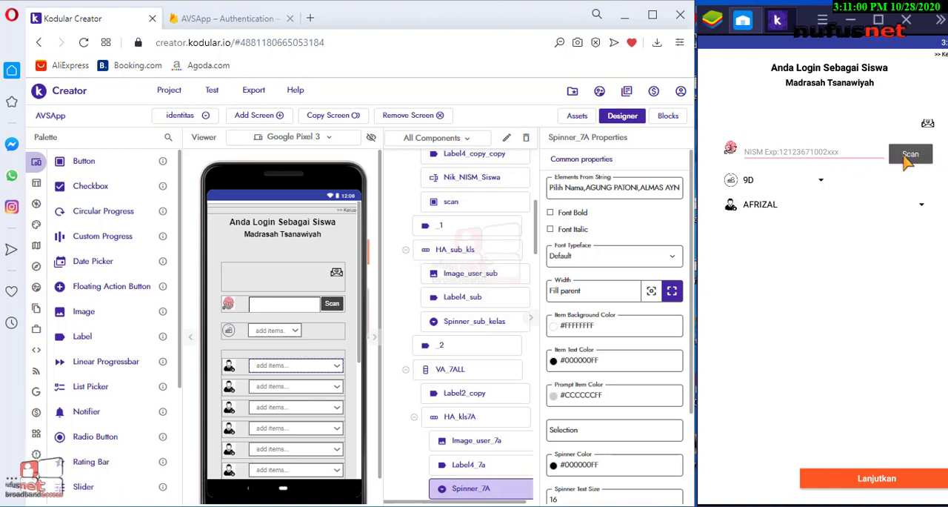
Set the class spinner to 7B, select the first student in the name list and proceed with Lanjutkan
{"action": "left_click", "coordinate": [817, 181]}
{"action": "left_click", "coordinate": [800, 215]}
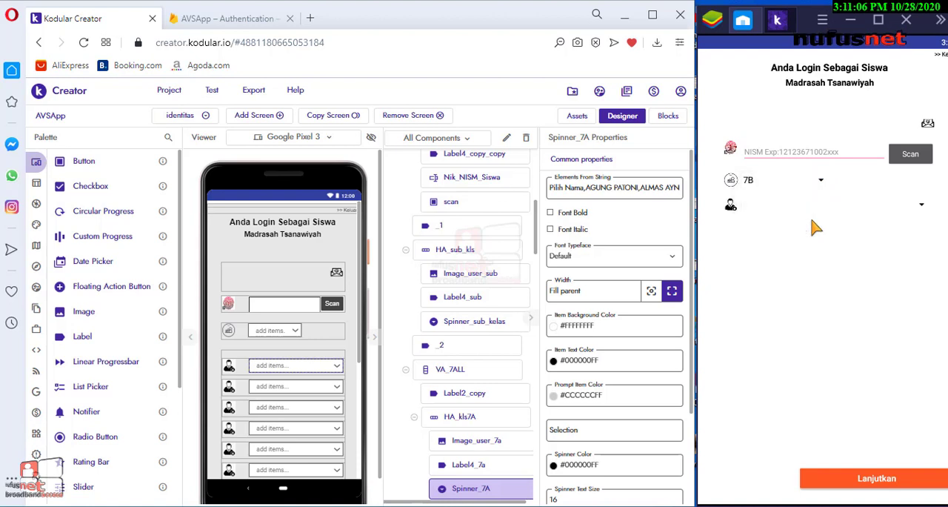
{"action": "left_click", "coordinate": [912, 208]}
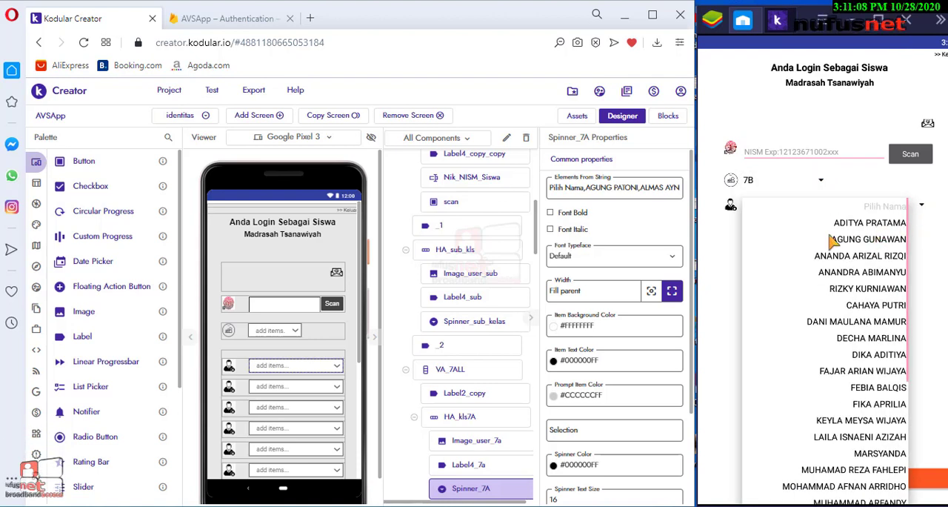
{"action": "left_click", "coordinate": [860, 225]}
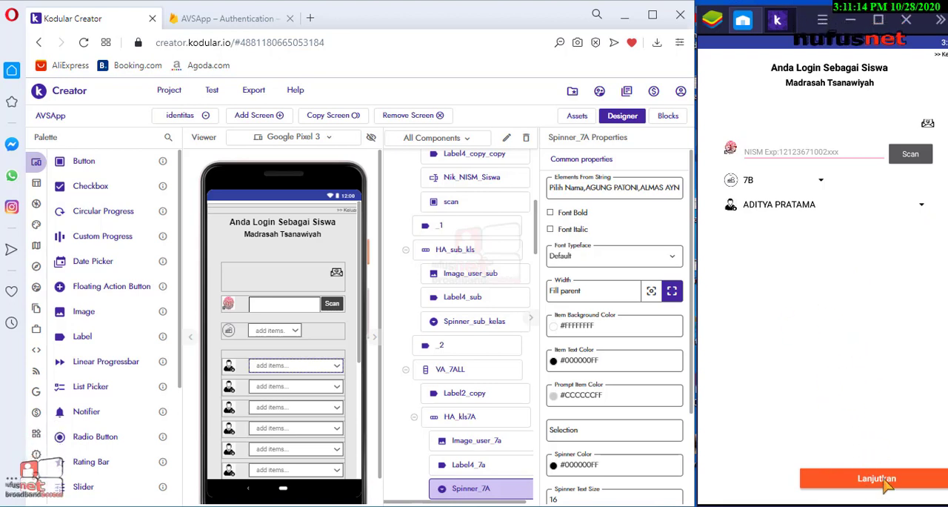
{"action": "left_click", "coordinate": [852, 478]}
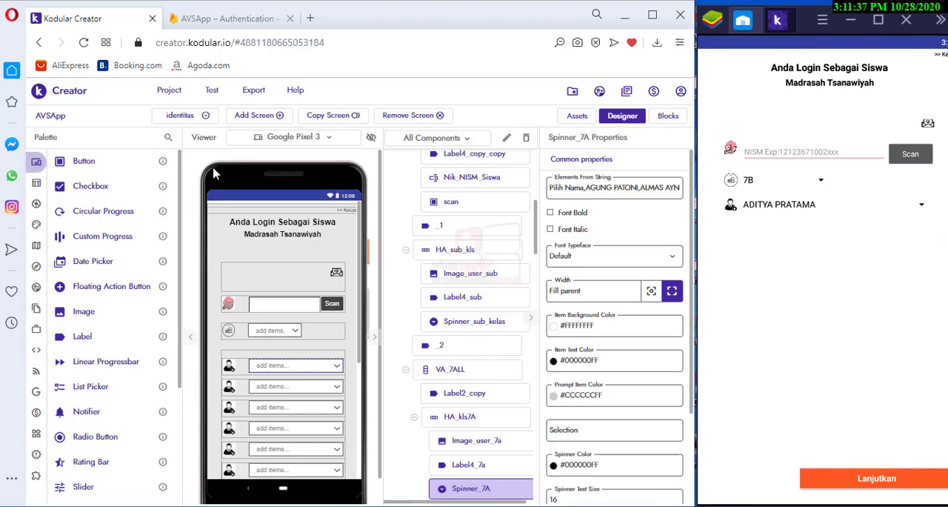
Open the Login_Pilih screen in Kodular Creator and enter SMP/MTs Kelas VII in the running app
{"action": "left_click", "coordinate": [206, 117]}
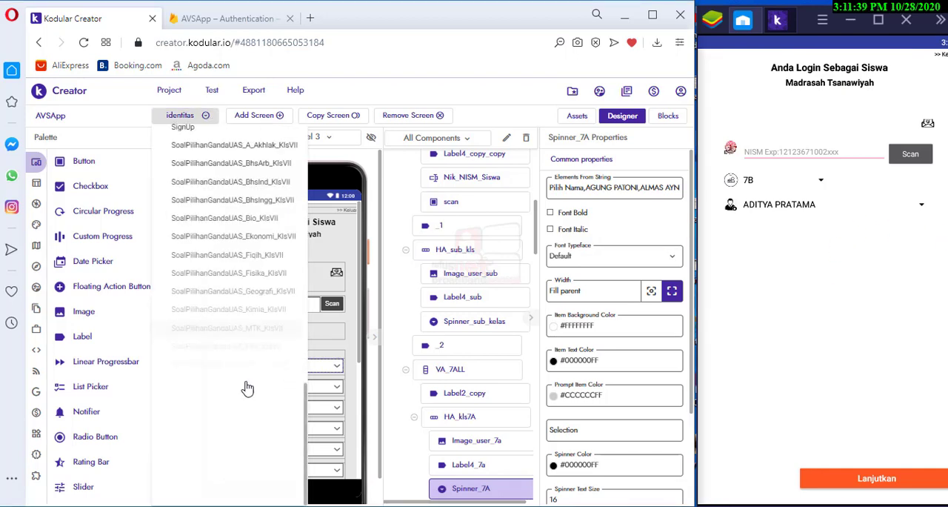
{"action": "scroll", "coordinate": [268, 439], "scroll_direction": "up", "scroll_amount": 3}
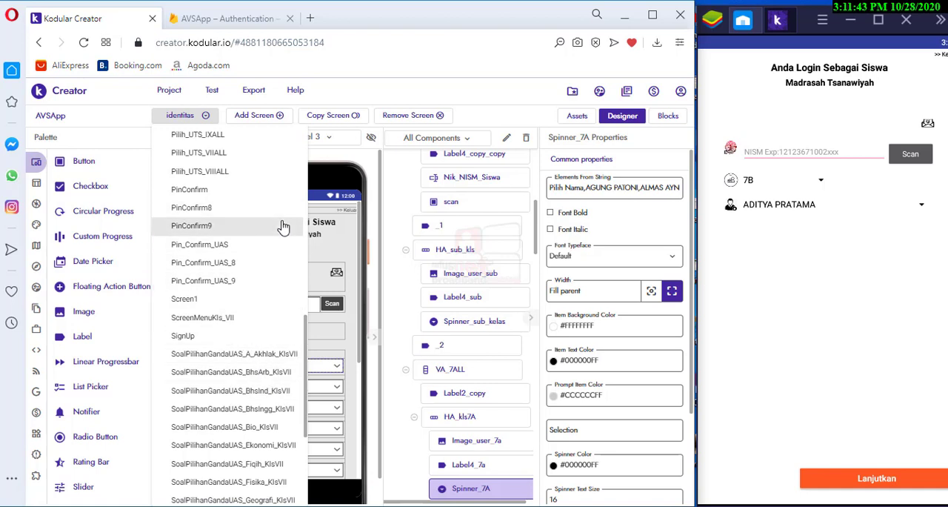
{"action": "scroll", "coordinate": [286, 272], "scroll_direction": "up", "scroll_amount": 3}
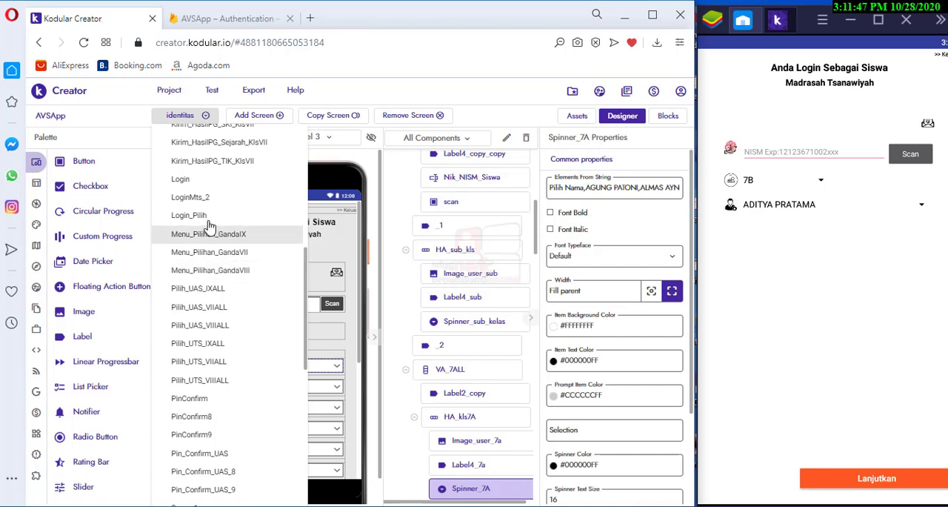
{"action": "left_click", "coordinate": [204, 220]}
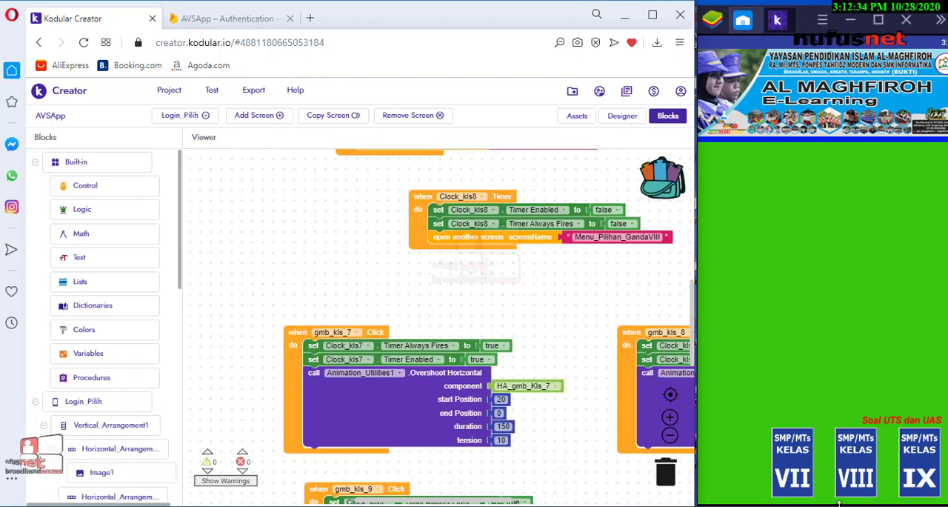
{"action": "left_click", "coordinate": [804, 466]}
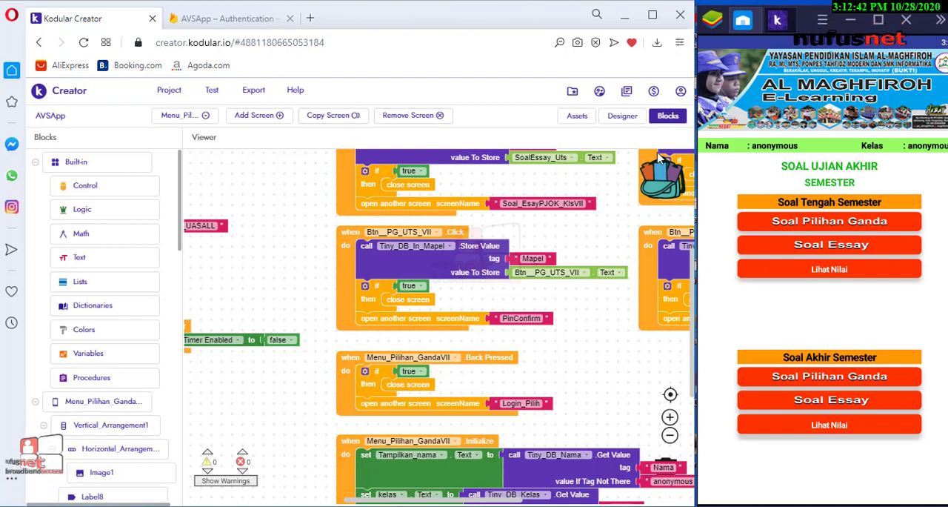
Show Menu_Pilihan_GandaVII in the Designer and open Soal Pilihan Ganda under Soal Tengah Semester in the running app
{"action": "left_click", "coordinate": [630, 122]}
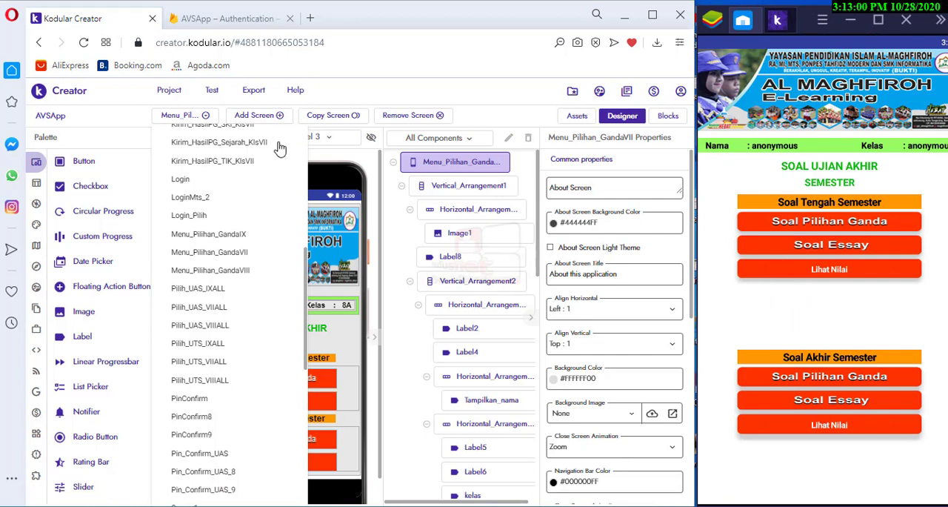
{"action": "left_click", "coordinate": [206, 117]}
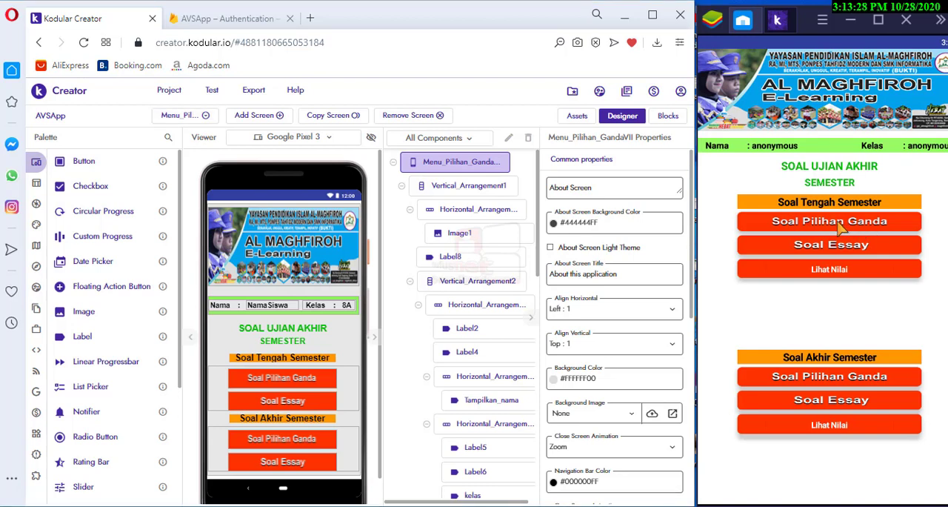
{"action": "left_click", "coordinate": [844, 226]}
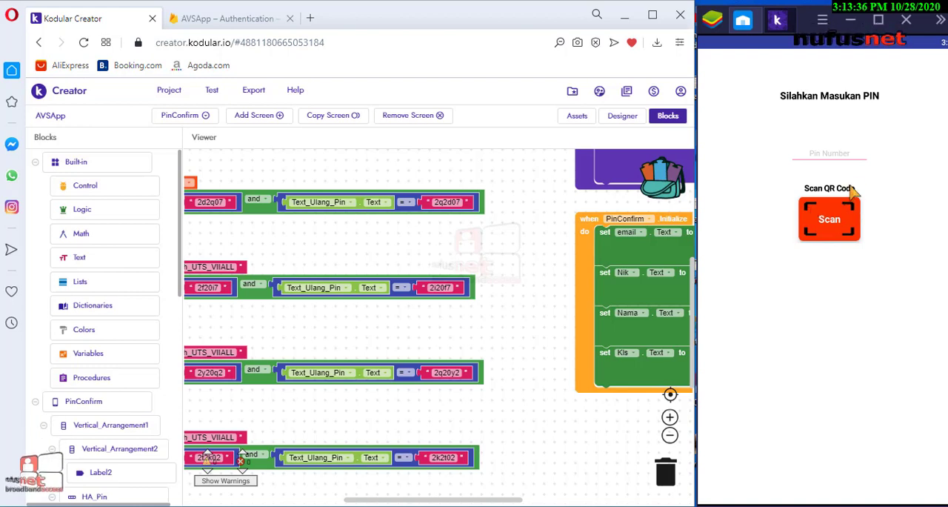
Copy the first Text_Pin comparison value from the PinConfirm blocks and paste it into the app's Pin Number field
{"action": "left_click", "coordinate": [837, 157]}
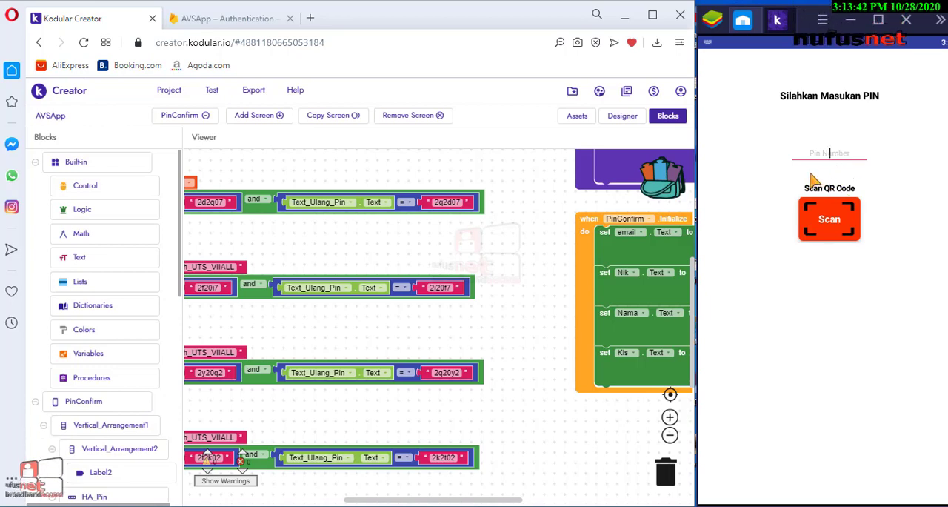
{"action": "left_click", "coordinate": [339, 337]}
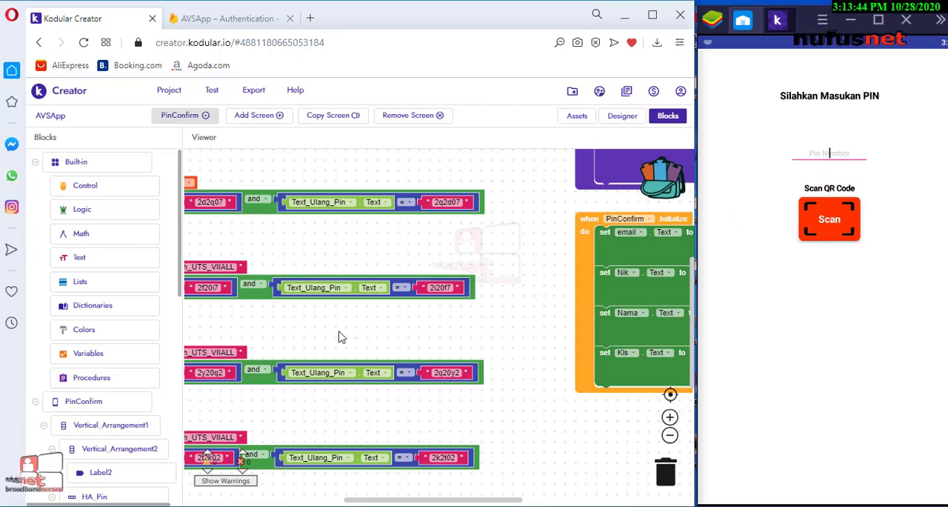
{"action": "left_click_drag", "start_coordinate": [339, 332], "coordinate": [474, 335]}
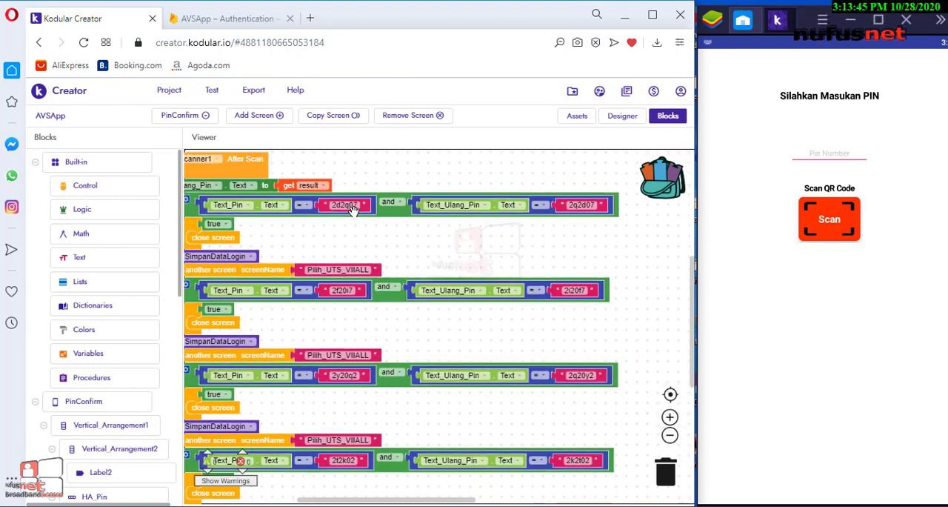
{"action": "left_click", "coordinate": [335, 207]}
{"action": "key", "text": "ctrl+c"}
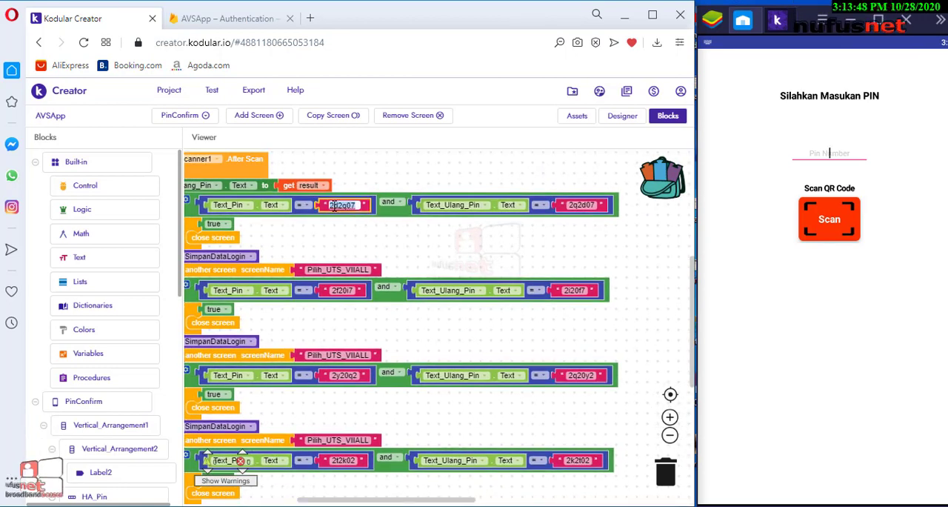
{"action": "right_click", "coordinate": [336, 207]}
{"action": "left_click", "coordinate": [367, 276]}
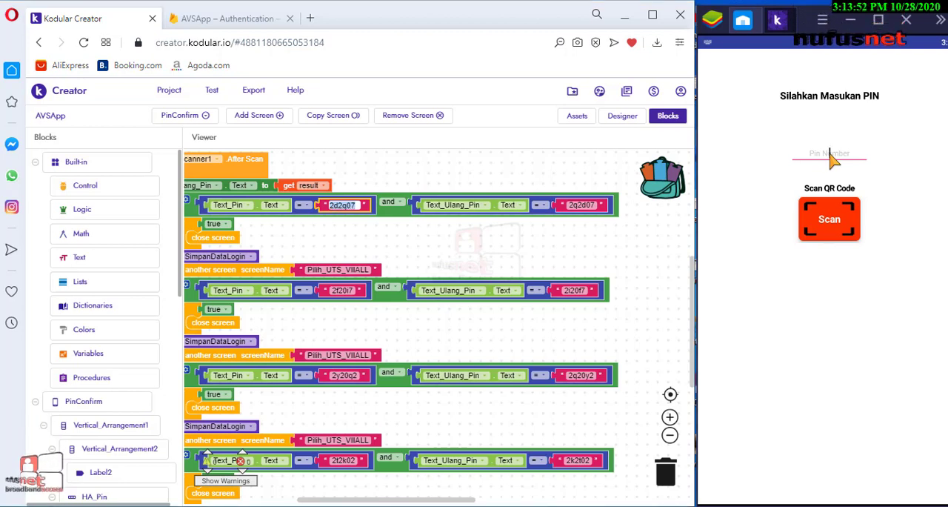
{"action": "key", "text": "ctrl+v"}
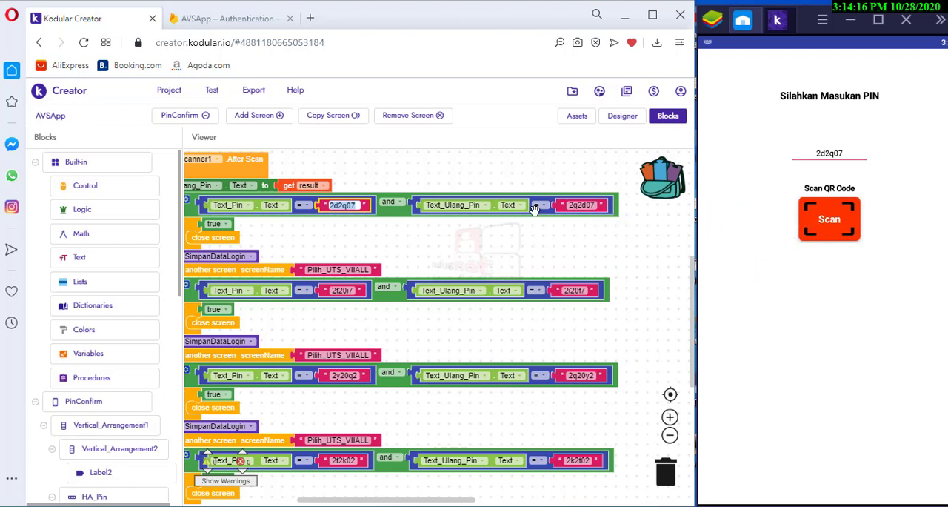
Open the Pilih_UTS_VIIALL screen from the project's list of screens
{"action": "scroll", "coordinate": [493, 317], "scroll_direction": "up", "scroll_amount": 3}
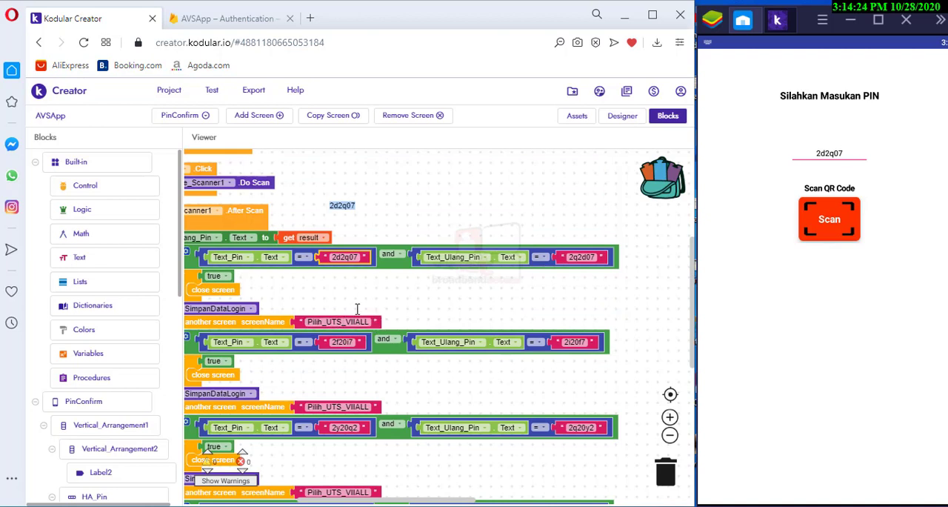
{"action": "left_click", "coordinate": [208, 119]}
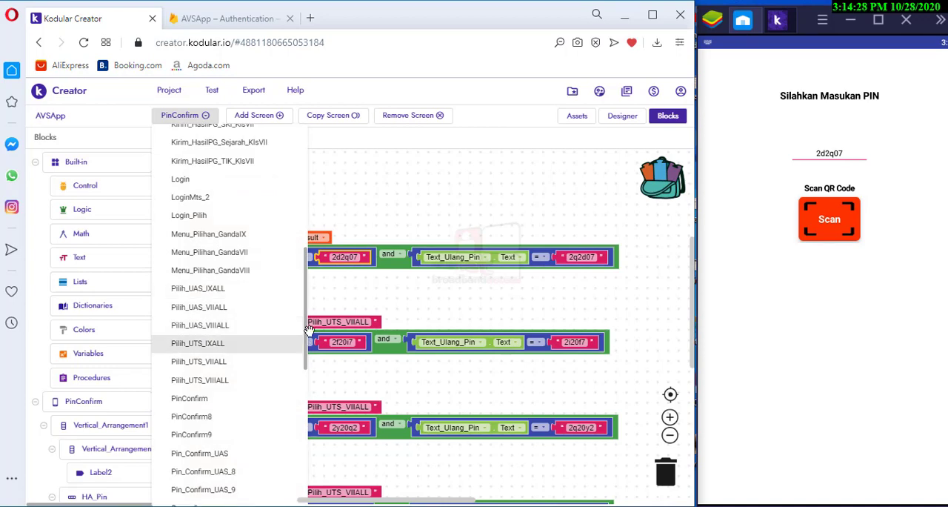
{"action": "left_click_drag", "start_coordinate": [307, 340], "coordinate": [306, 426]}
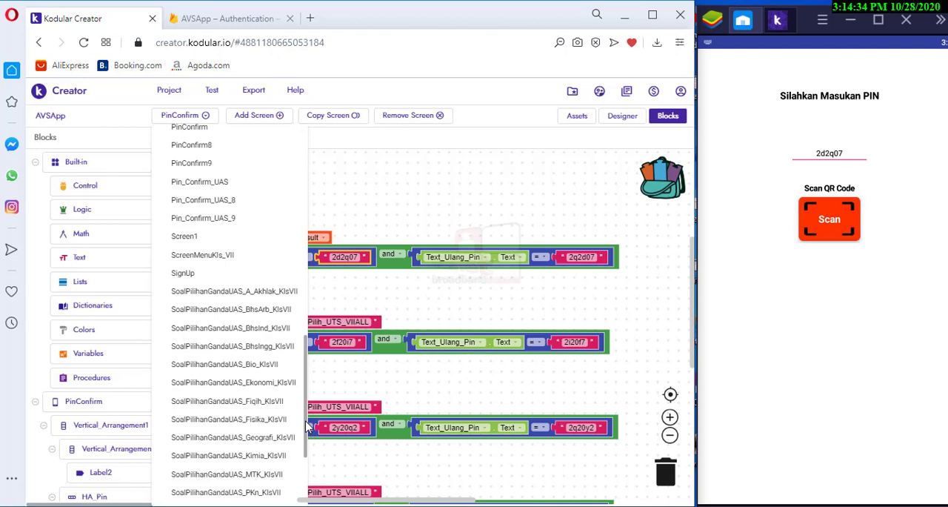
{"action": "left_click_drag", "start_coordinate": [308, 430], "coordinate": [315, 374]}
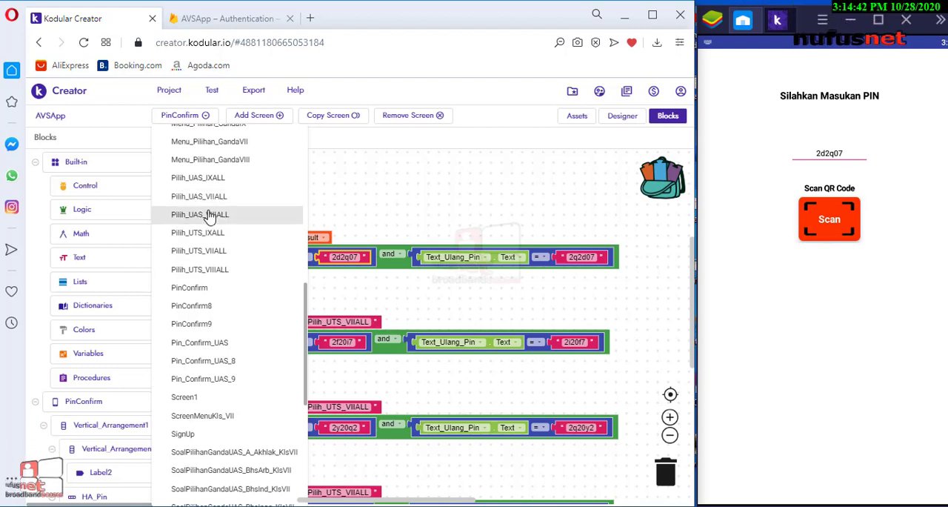
{"action": "left_click", "coordinate": [228, 252]}
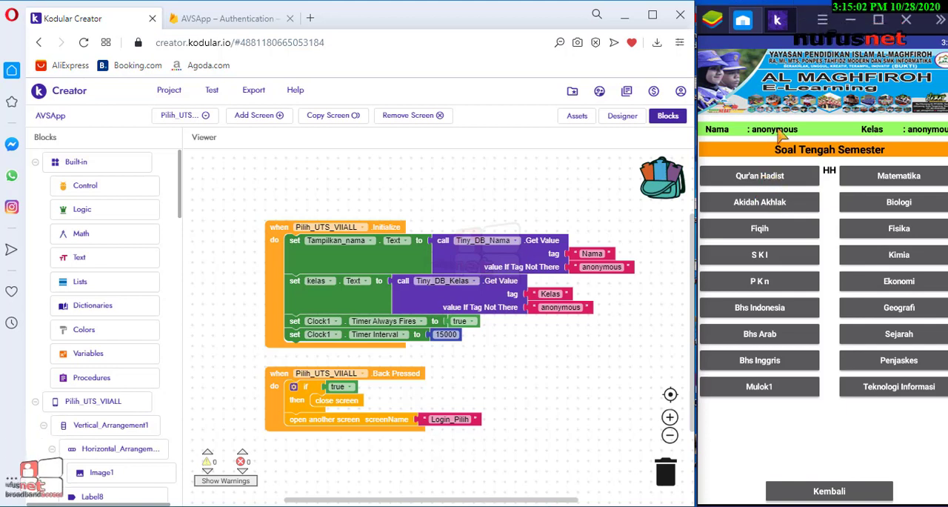
Open the Login_Pilih screen from the project's list of screens
{"action": "left_click", "coordinate": [769, 183]}
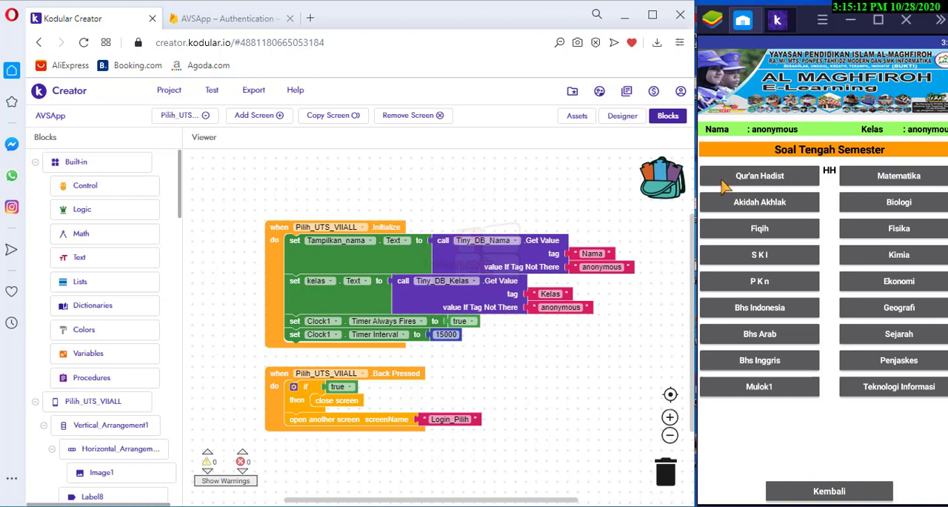
{"action": "left_click", "coordinate": [181, 115]}
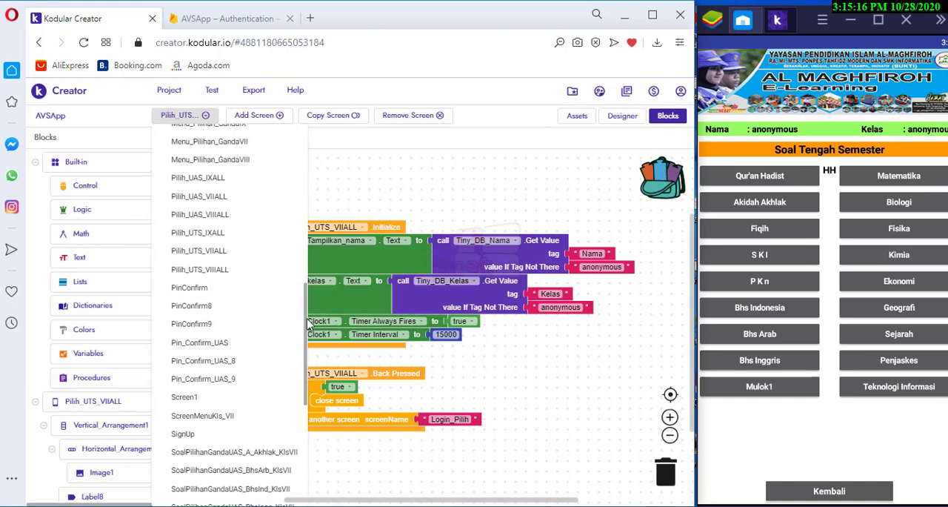
{"action": "scroll", "coordinate": [307, 319], "scroll_direction": "up", "scroll_amount": 2}
{"action": "scroll", "coordinate": [311, 304], "scroll_direction": "up", "scroll_amount": 4}
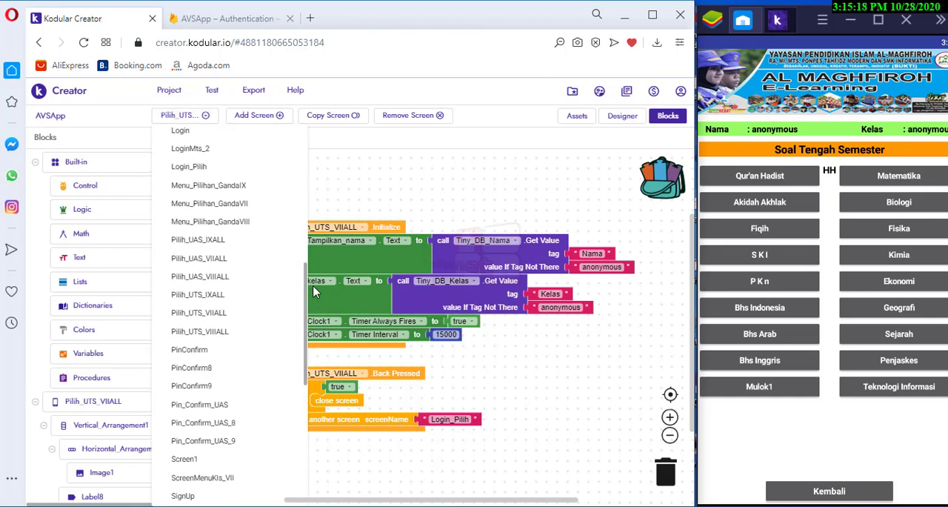
{"action": "scroll", "coordinate": [326, 250], "scroll_direction": "up", "scroll_amount": 1}
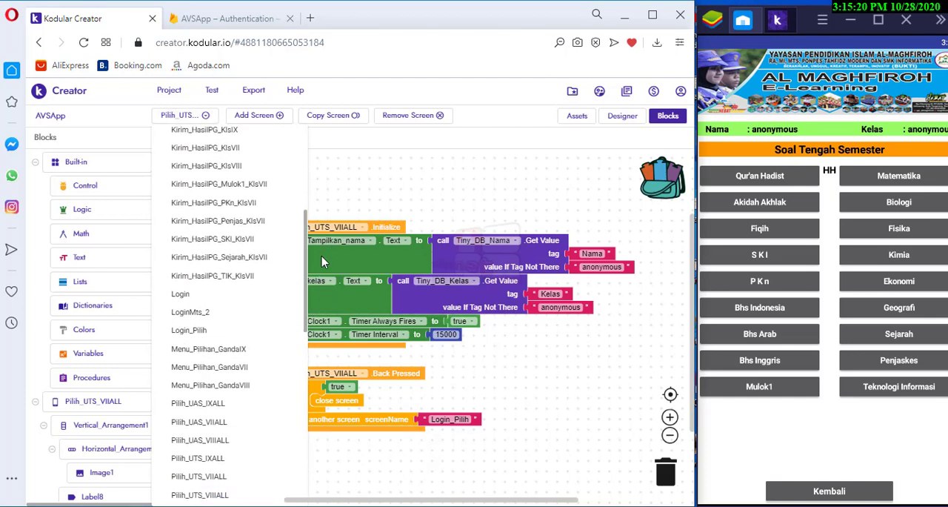
{"action": "scroll", "coordinate": [315, 290], "scroll_direction": "down", "scroll_amount": 4}
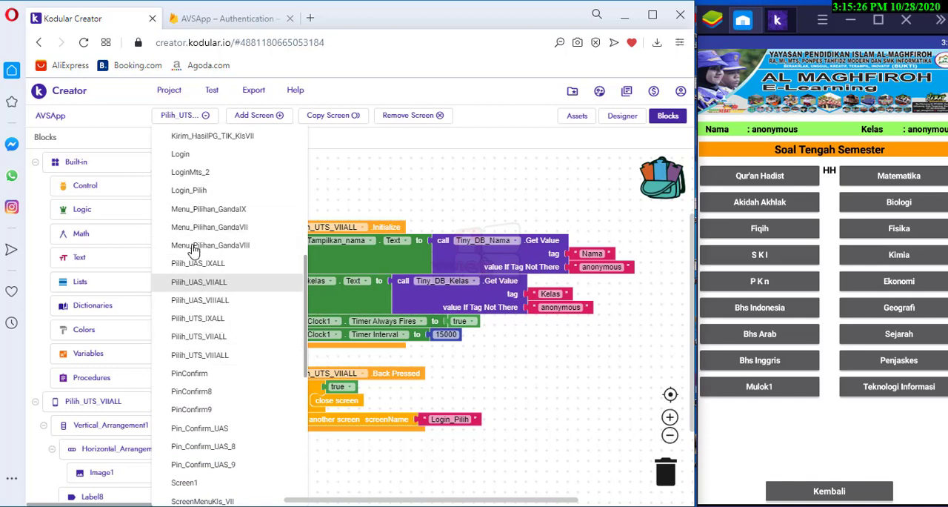
{"action": "left_click", "coordinate": [190, 190]}
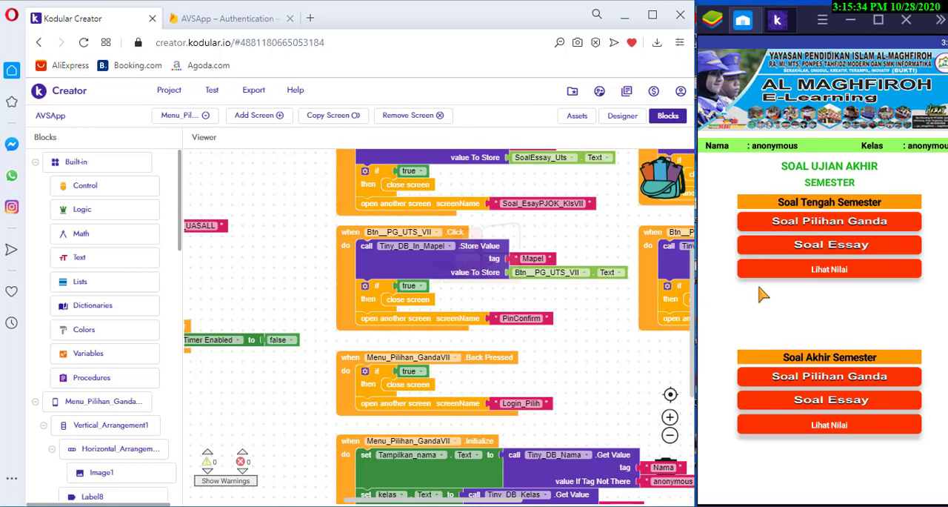
Open Soal Pilihan Ganda under Soal Akhir Semester in the running app and show the PIN comparison blocks of Pin_Confirm_UAS
{"action": "left_click", "coordinate": [833, 377]}
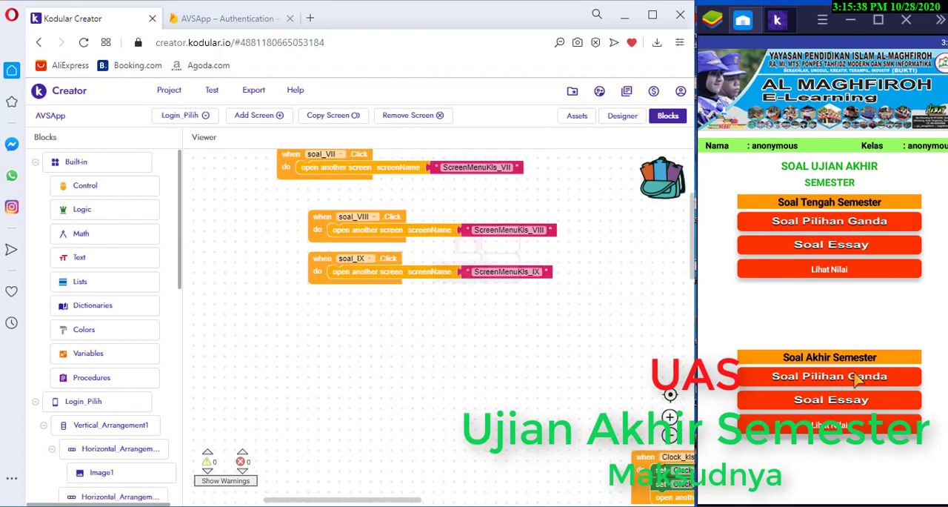
{"action": "left_click", "coordinate": [841, 377]}
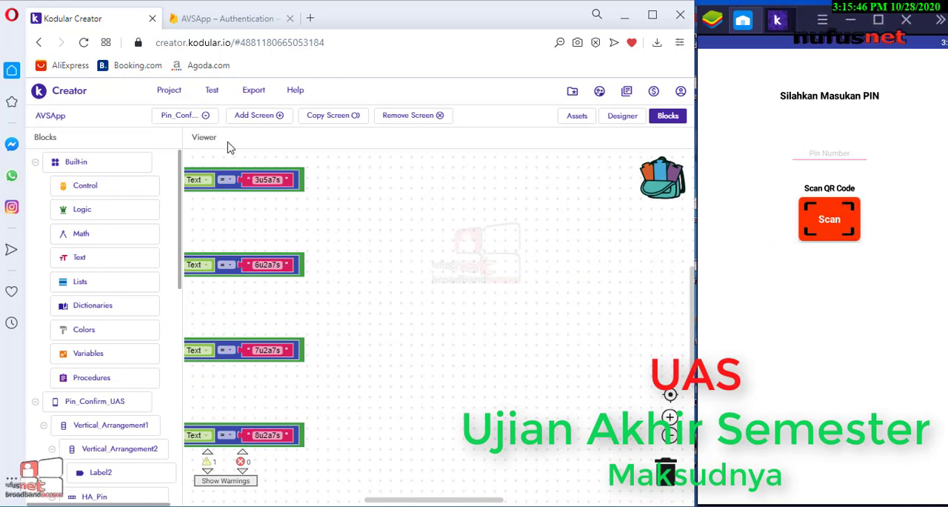
{"action": "left_click_drag", "start_coordinate": [298, 229], "coordinate": [568, 231]}
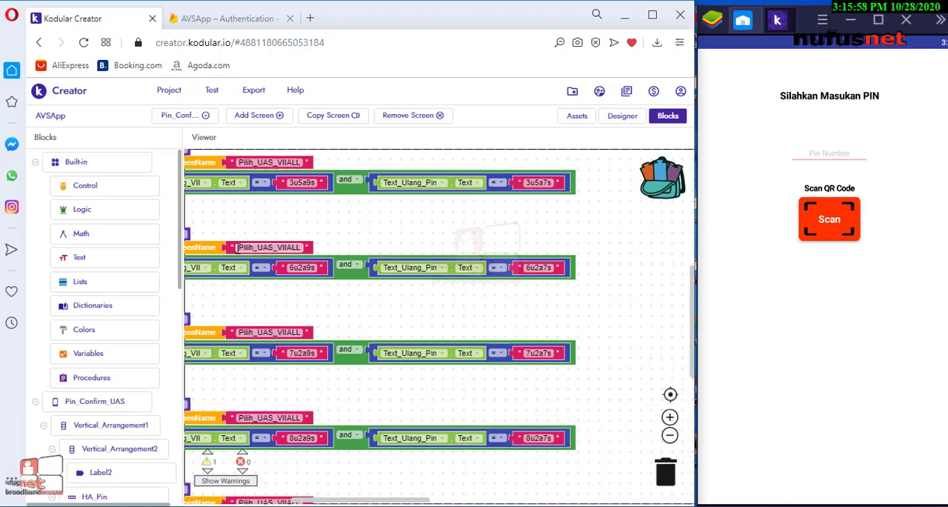
{"action": "left_click_drag", "start_coordinate": [237, 248], "coordinate": [302, 248]}
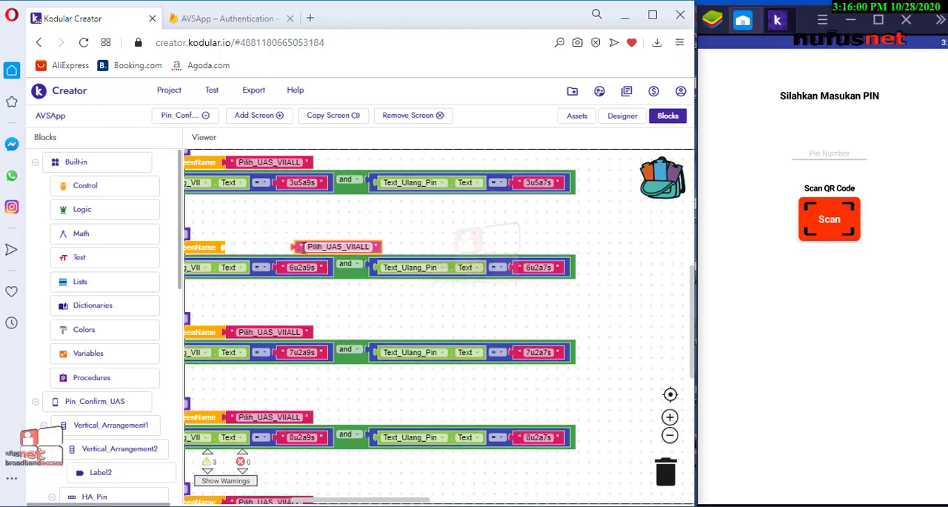
{"action": "left_click", "coordinate": [303, 248]}
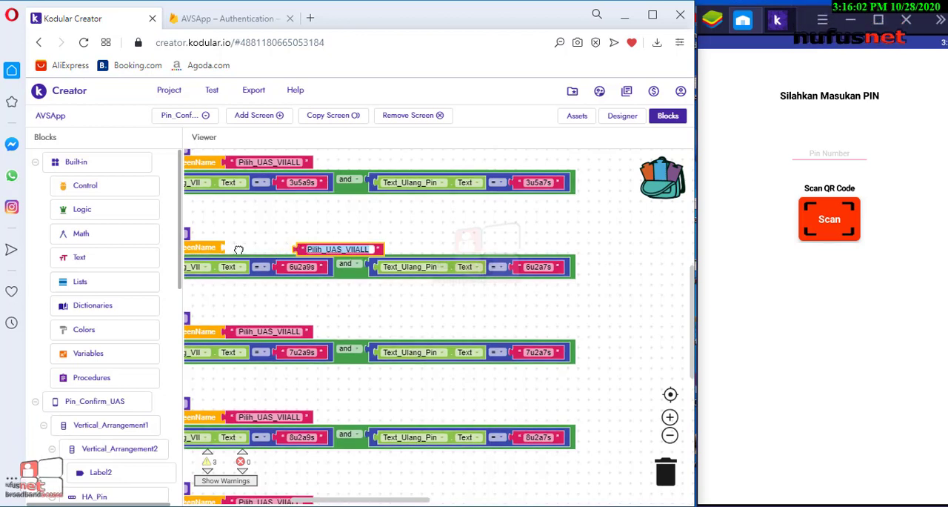
{"action": "left_click_drag", "start_coordinate": [304, 249], "coordinate": [235, 249]}
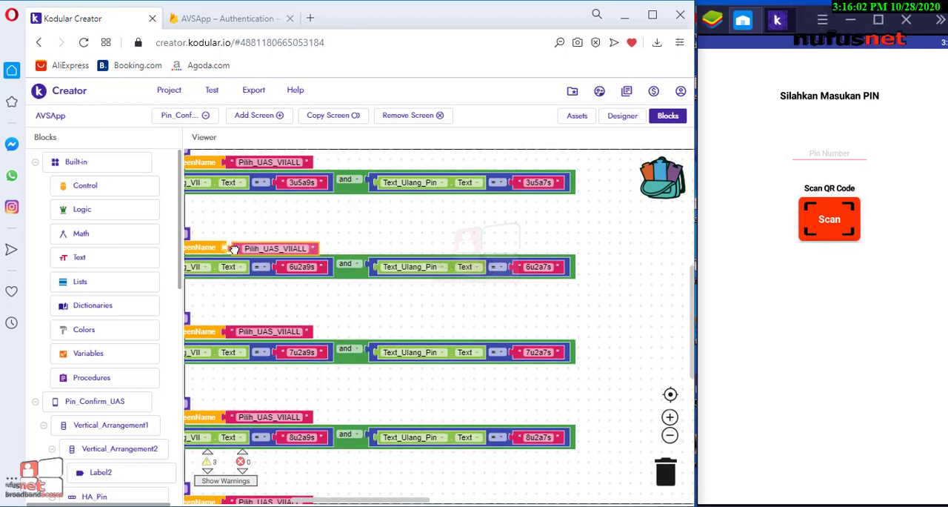
Open the Pilih_UAS_VIIALL screen in the editor and choose the Qur'an Hadist subject in the running app
{"action": "left_click", "coordinate": [208, 118]}
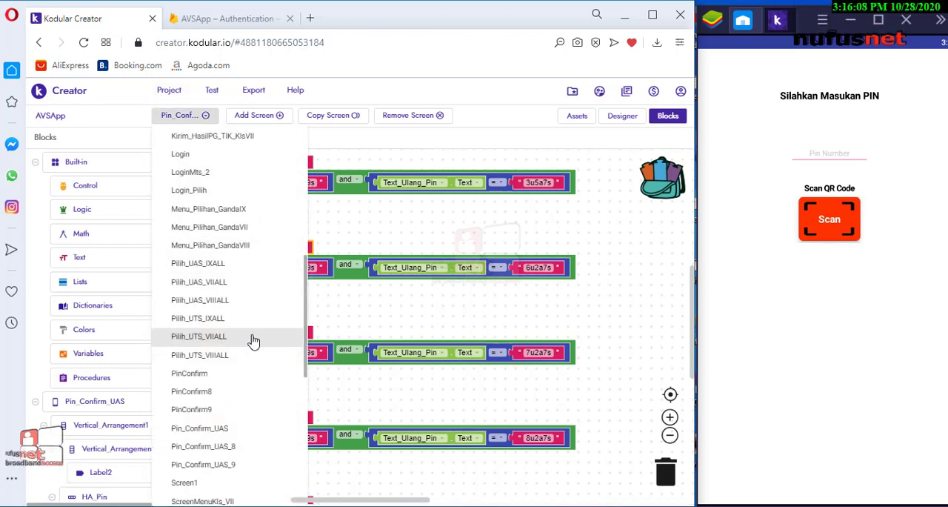
{"action": "left_click", "coordinate": [233, 288]}
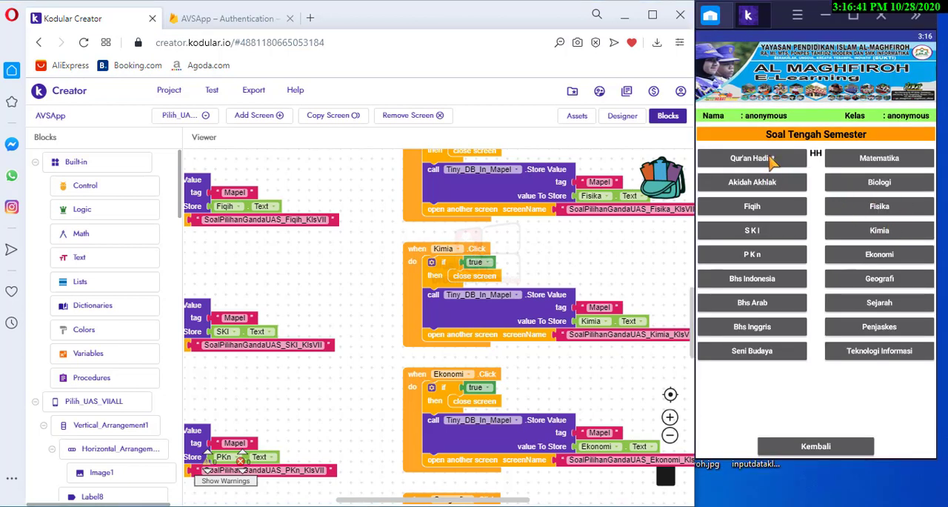
{"action": "left_click", "coordinate": [771, 159]}
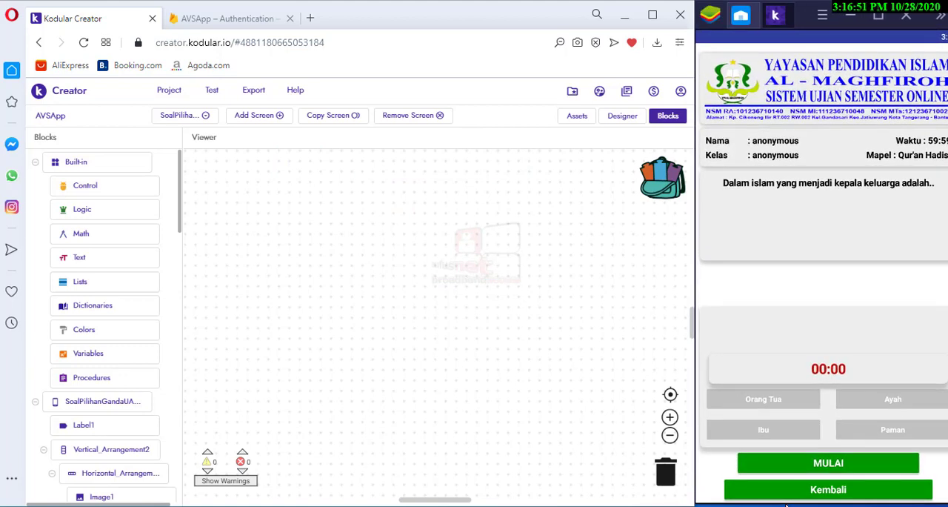
{"action": "left_click_drag", "start_coordinate": [787, 505], "coordinate": [785, 484]}
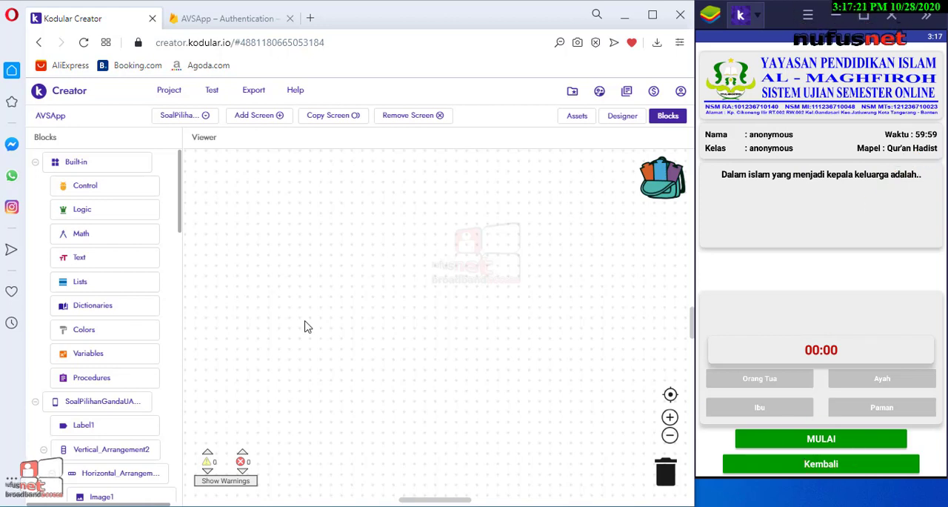
Examine the Soal and answer option list blocks of the Qur'an Hadist exam screen and start the exam in the running app
{"action": "left_click", "coordinate": [265, 195]}
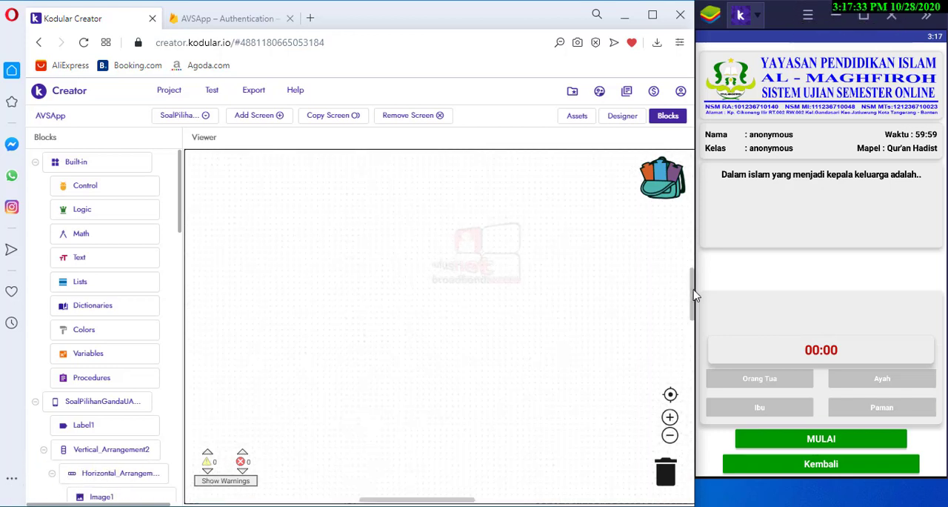
{"action": "scroll", "coordinate": [685, 223], "scroll_direction": "up", "scroll_amount": 5}
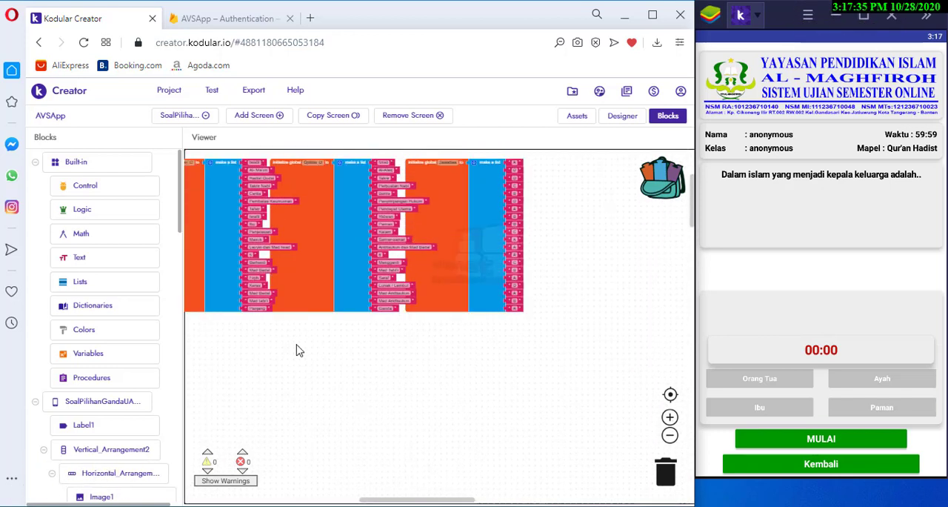
{"action": "scroll", "coordinate": [297, 349], "scroll_direction": "up", "scroll_amount": 5}
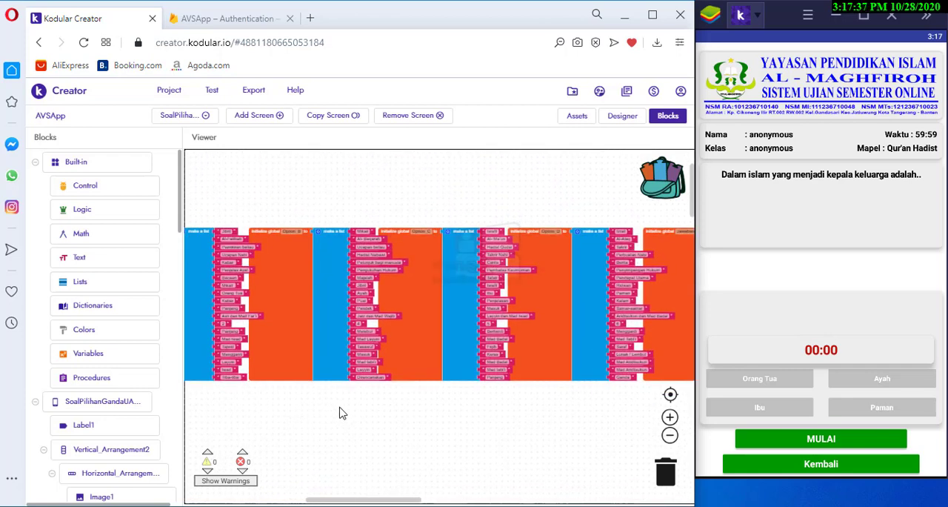
{"action": "left_click_drag", "start_coordinate": [339, 413], "coordinate": [570, 401]}
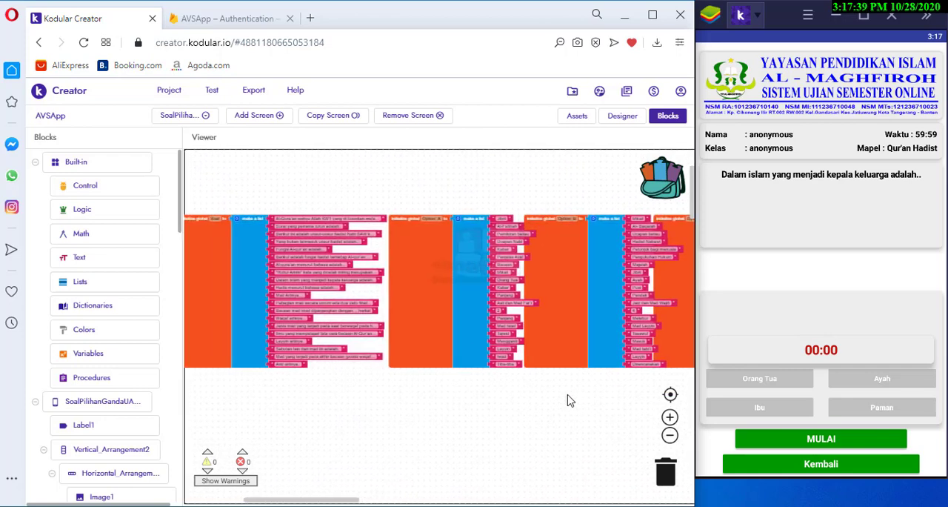
{"action": "left_click_drag", "start_coordinate": [465, 425], "coordinate": [506, 423]}
{"action": "scroll", "coordinate": [548, 417], "scroll_direction": "right", "scroll_amount": 5}
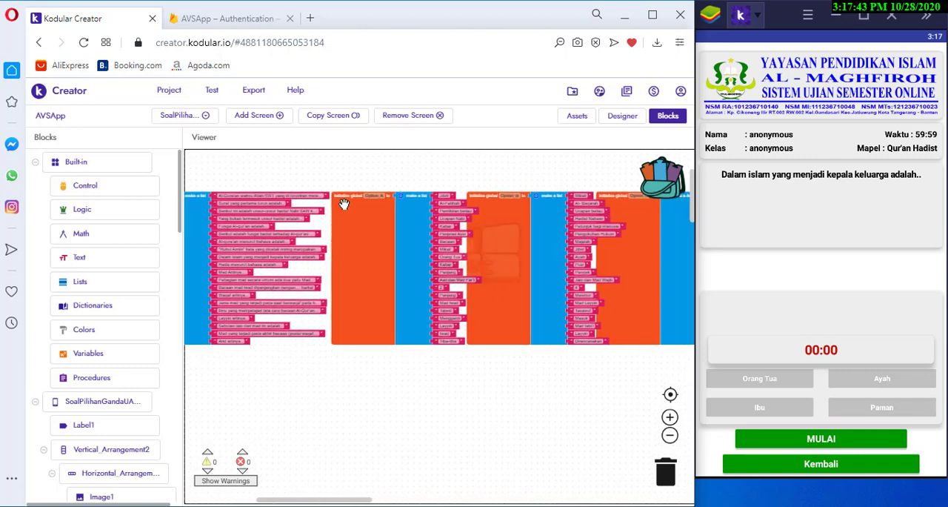
{"action": "left_click_drag", "start_coordinate": [378, 182], "coordinate": [307, 179]}
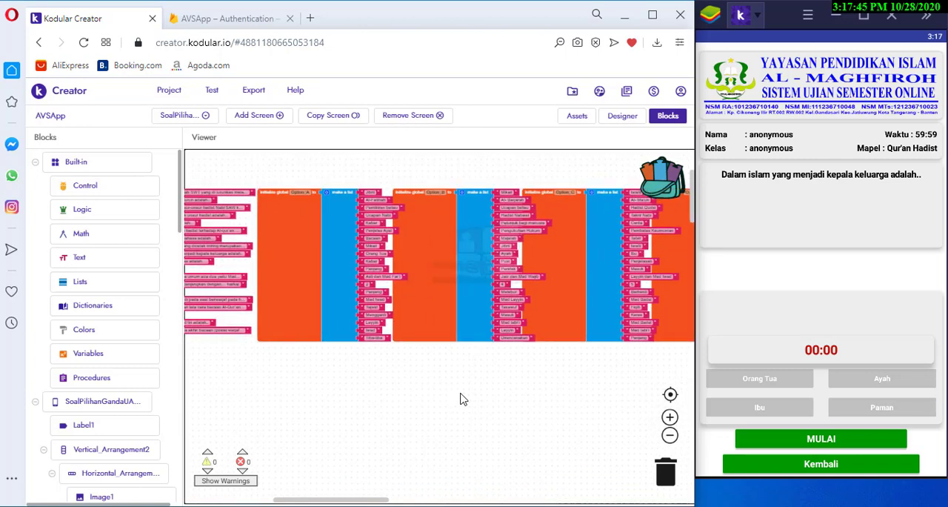
{"action": "left_click_drag", "start_coordinate": [461, 400], "coordinate": [415, 400]}
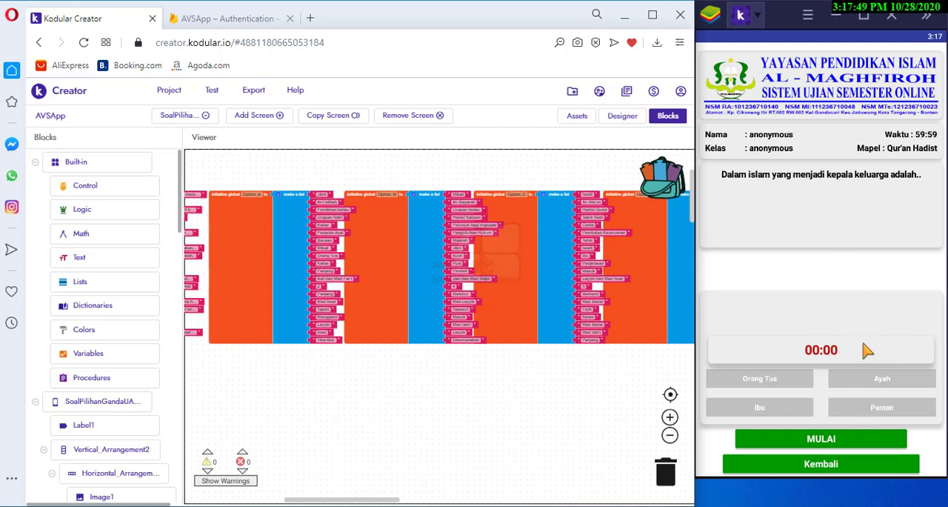
{"action": "left_click", "coordinate": [869, 443]}
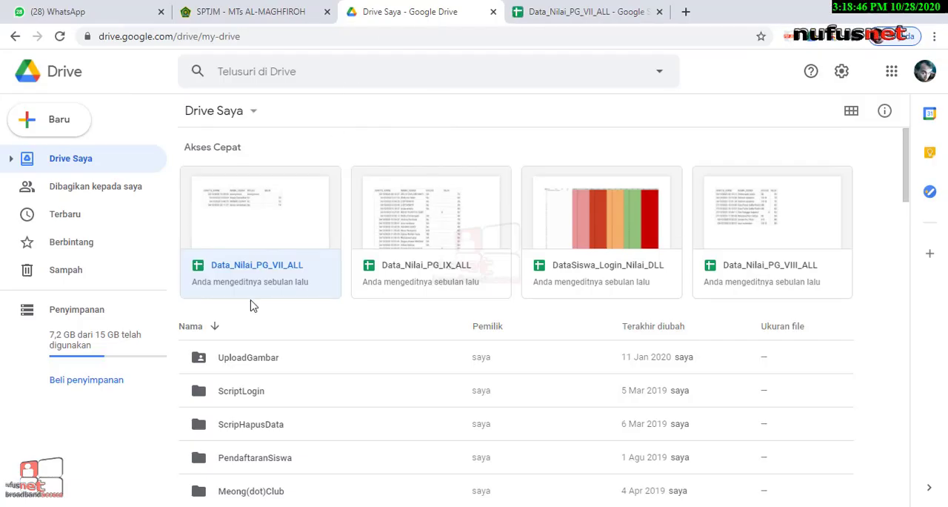
Switch to Google Drive and open the AVSApp folder in Drive Saya
{"action": "scroll", "coordinate": [249, 303], "scroll_direction": "down", "scroll_amount": 5}
{"action": "scroll", "coordinate": [288, 356], "scroll_direction": "down", "scroll_amount": 3}
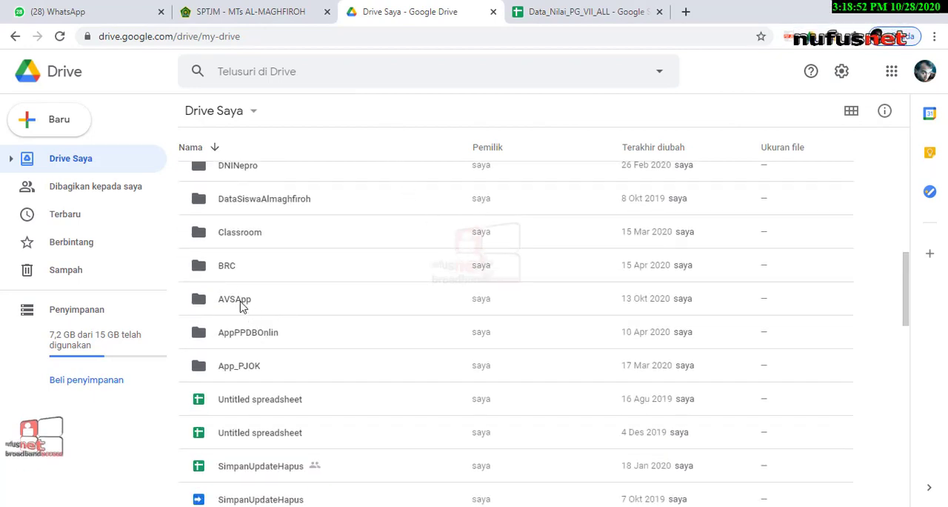
{"action": "key", "text": "alt+Tab"}
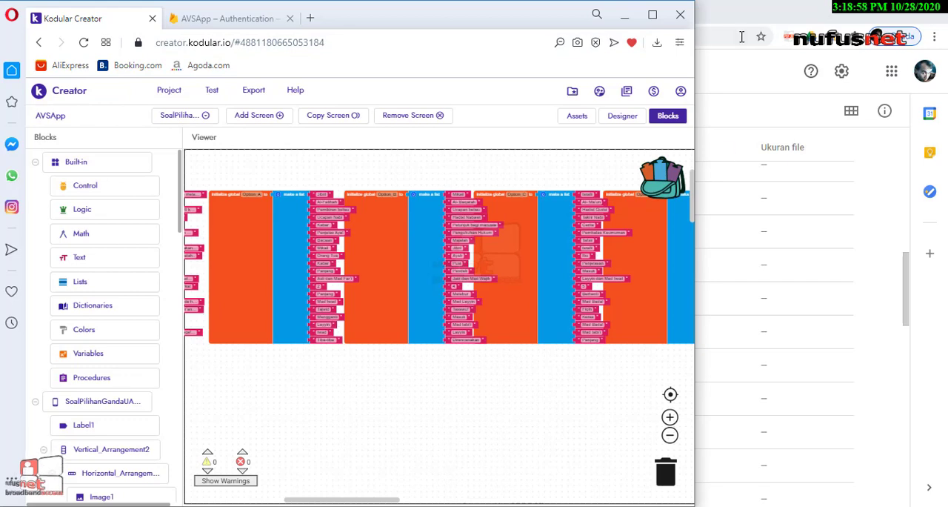
{"action": "left_click", "coordinate": [630, 22]}
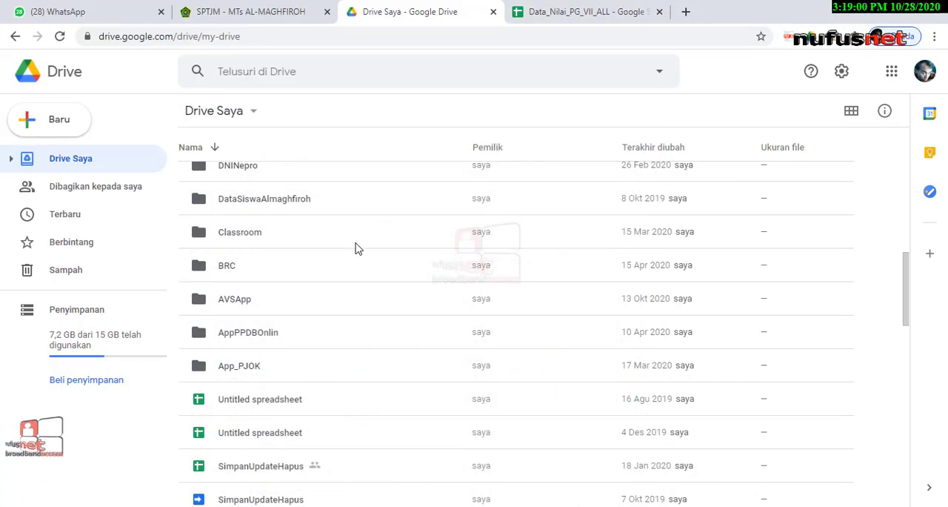
{"action": "left_click", "coordinate": [239, 304]}
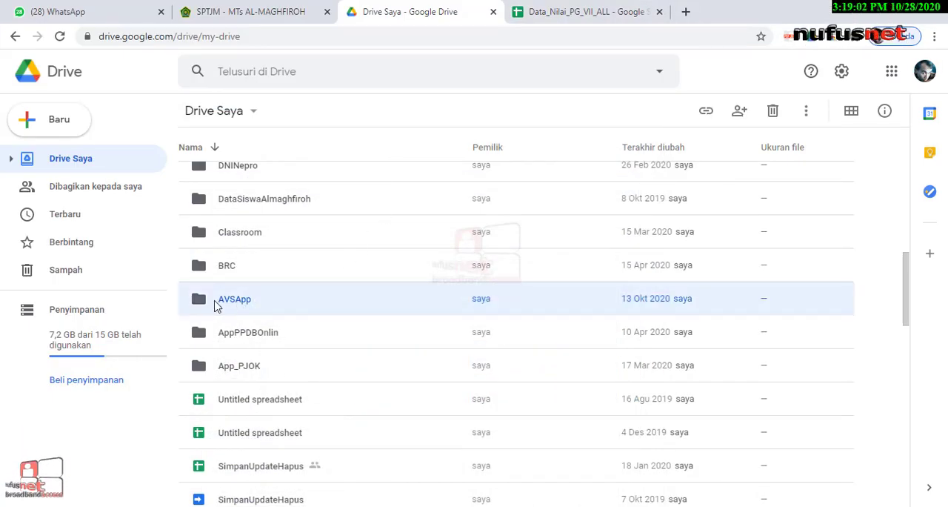
{"action": "double_click", "coordinate": [232, 307]}
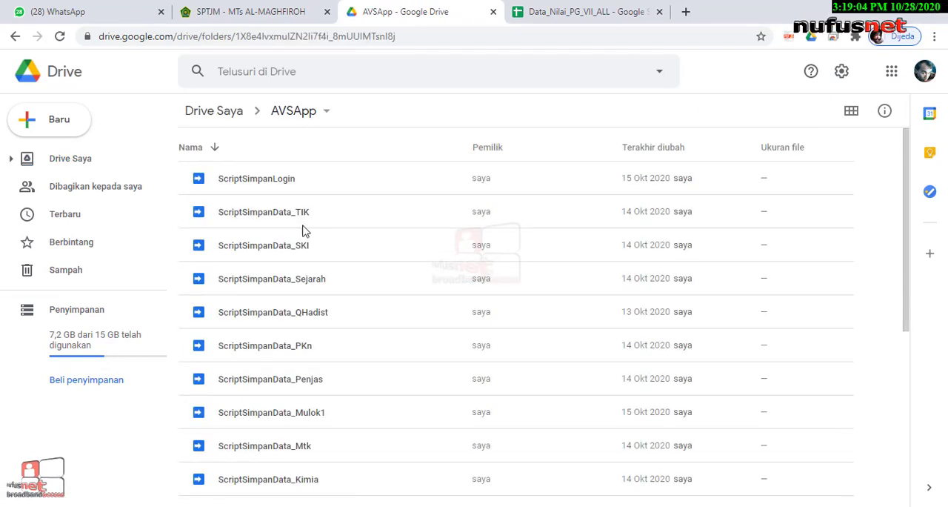
Look through the ScriptSimpanData files in the AVSApp folder and select the DataSiswa_Login_Nilai_DLL spreadsheet
{"action": "scroll", "coordinate": [303, 275], "scroll_direction": "down", "scroll_amount": 5}
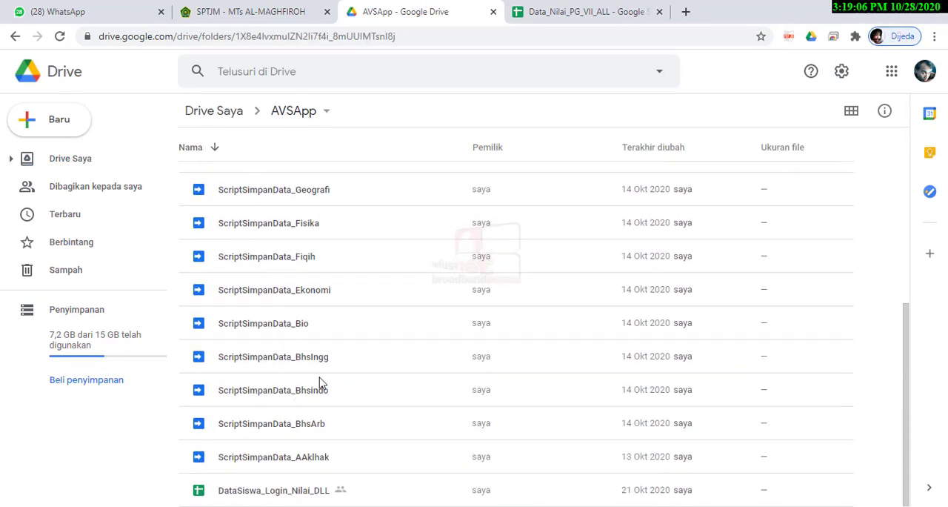
{"action": "left_click", "coordinate": [294, 491]}
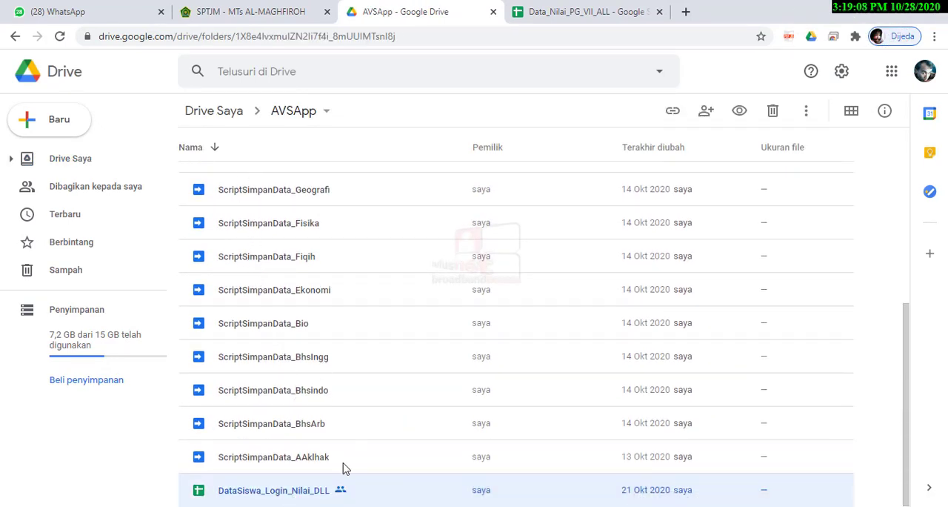
{"action": "scroll", "coordinate": [334, 445], "scroll_direction": "up", "scroll_amount": 5}
{"action": "scroll", "coordinate": [300, 414], "scroll_direction": "down", "scroll_amount": 5}
{"action": "scroll", "coordinate": [335, 472], "scroll_direction": "up", "scroll_amount": 5}
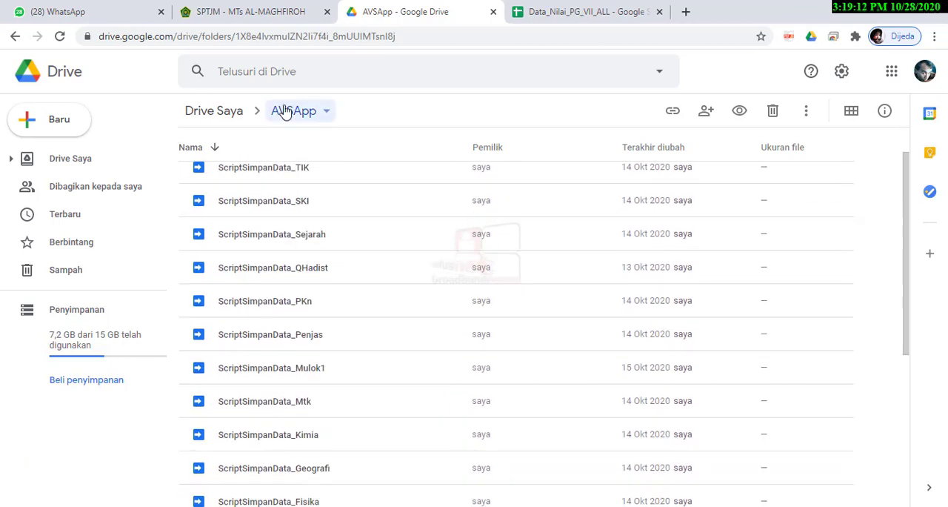
Return to Drive Saya and reopen the AVSApp folder to view the end of its file list
{"action": "left_click", "coordinate": [286, 110]}
{"action": "left_click", "coordinate": [237, 122]}
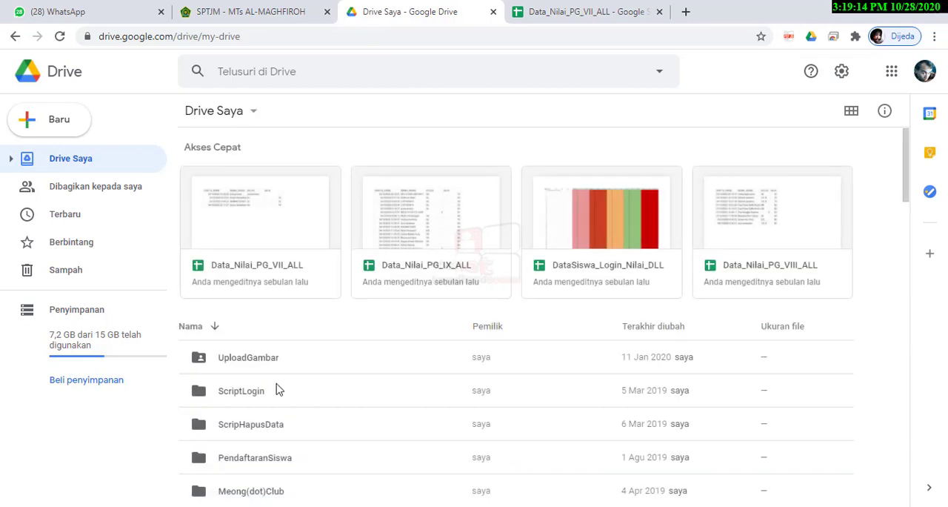
{"action": "scroll", "coordinate": [275, 400], "scroll_direction": "down", "scroll_amount": 6}
{"action": "scroll", "coordinate": [264, 444], "scroll_direction": "down", "scroll_amount": 2}
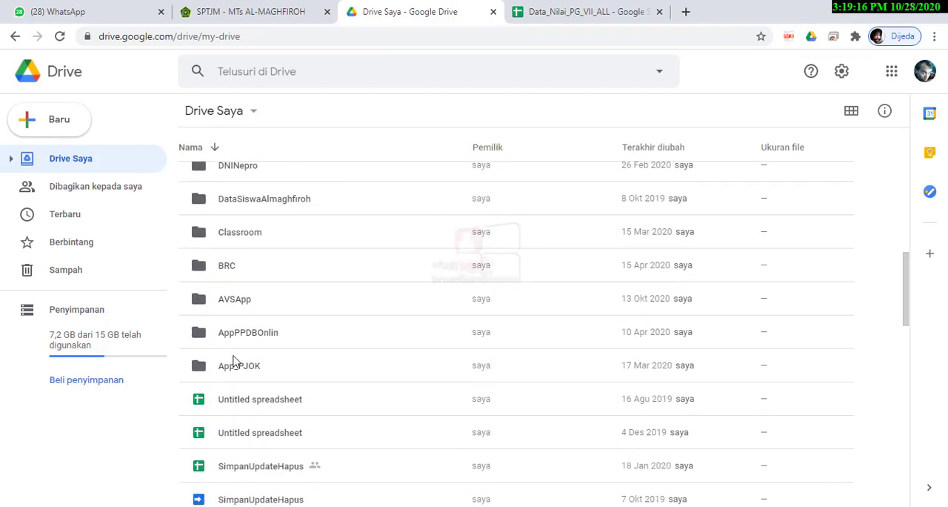
{"action": "double_click", "coordinate": [236, 297]}
{"action": "scroll", "coordinate": [316, 379], "scroll_direction": "down", "scroll_amount": 5}
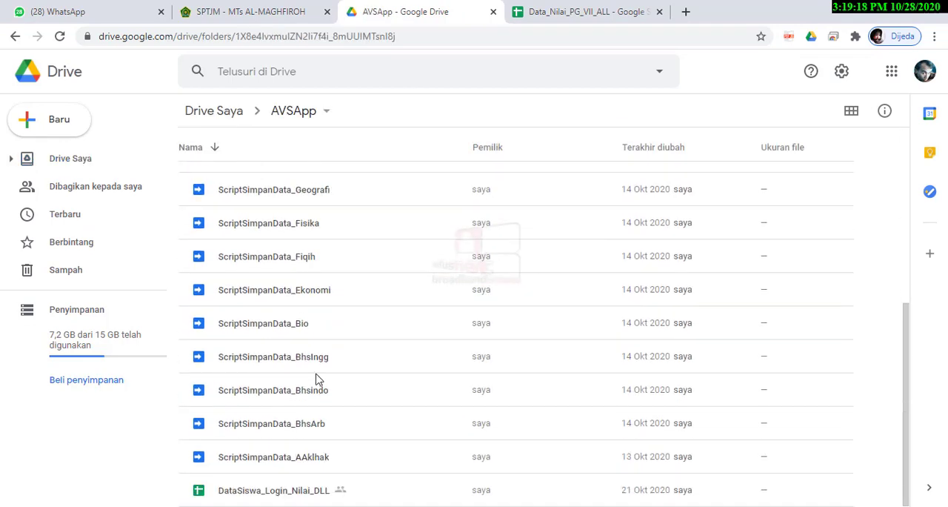
Open the DataSiswa_Login_Nilai_DLL spreadsheet and look across the subject score columns of its Nilai_UAS_ALL sheet
{"action": "double_click", "coordinate": [256, 498]}
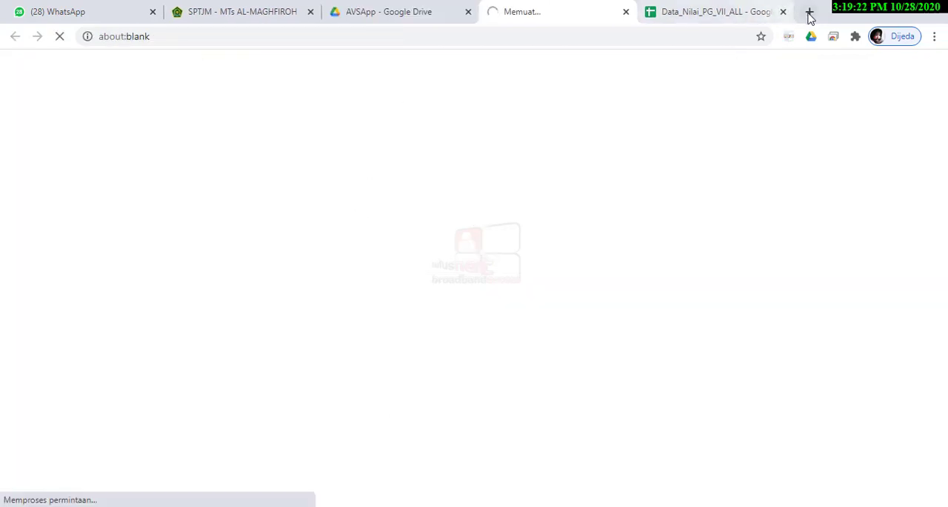
{"action": "left_click", "coordinate": [783, 12]}
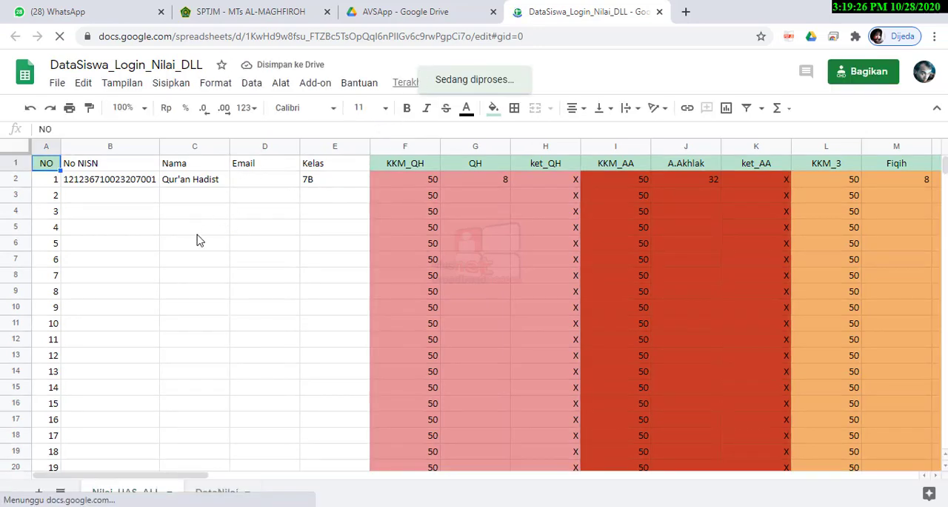
{"action": "scroll", "coordinate": [412, 400], "scroll_direction": "down", "scroll_amount": 1}
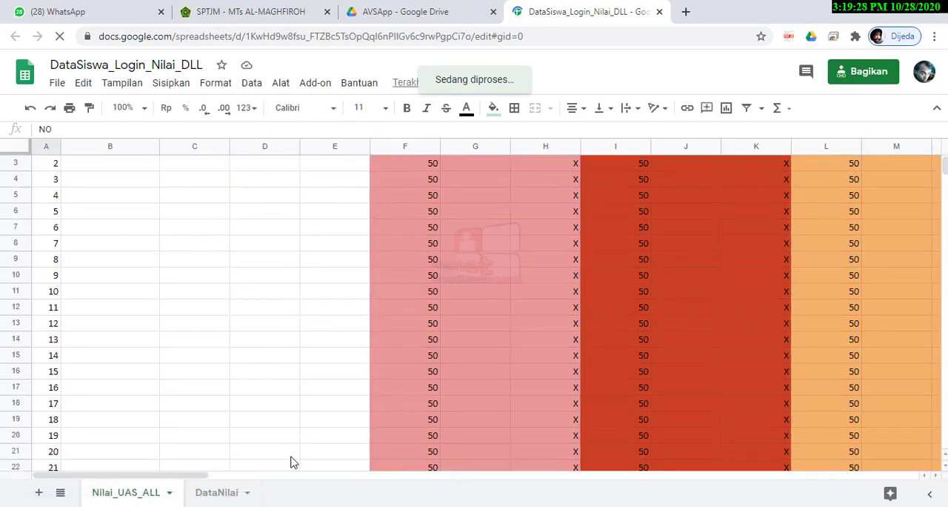
{"action": "left_click_drag", "start_coordinate": [183, 482], "coordinate": [290, 491]}
{"action": "scroll", "coordinate": [565, 455], "scroll_direction": "up", "scroll_amount": 1}
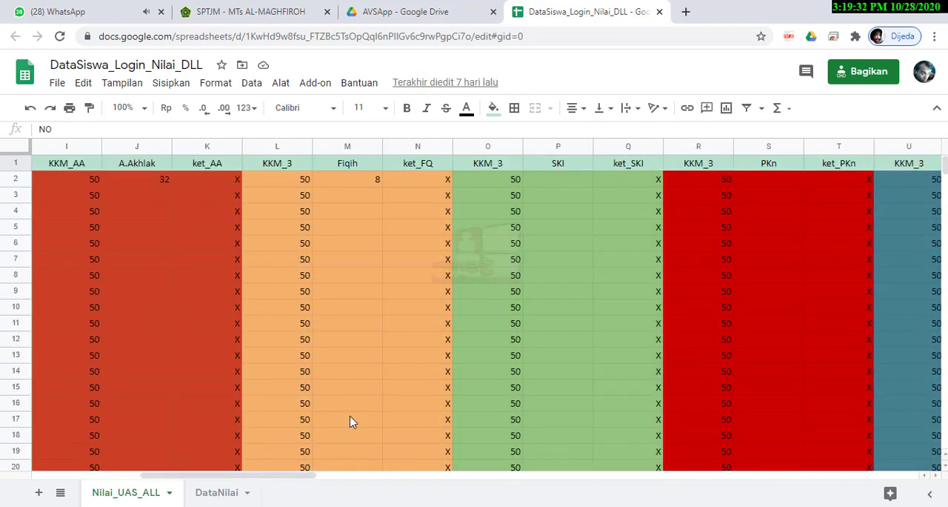
{"action": "left_click_drag", "start_coordinate": [237, 476], "coordinate": [163, 488]}
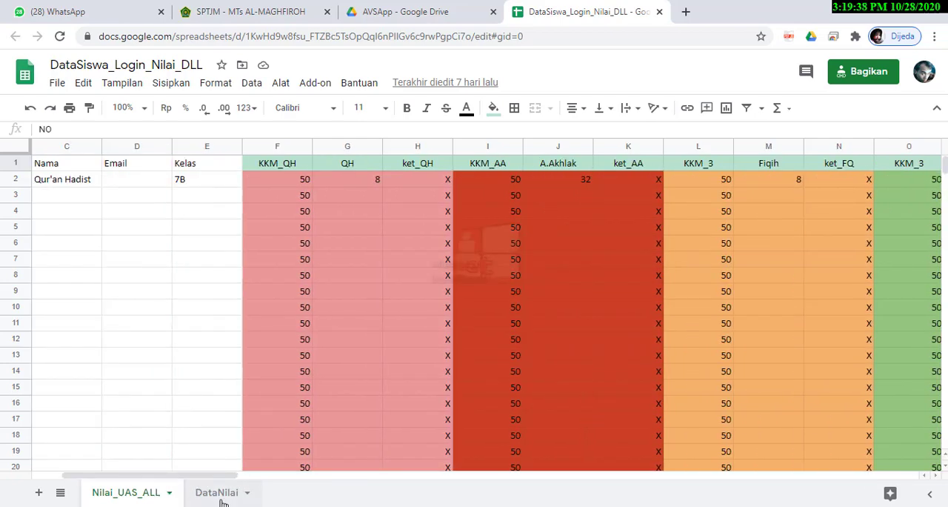
Open the DataNilai sheet and place the Kodular window below its score row, beside the running exam app
{"action": "left_click", "coordinate": [217, 493]}
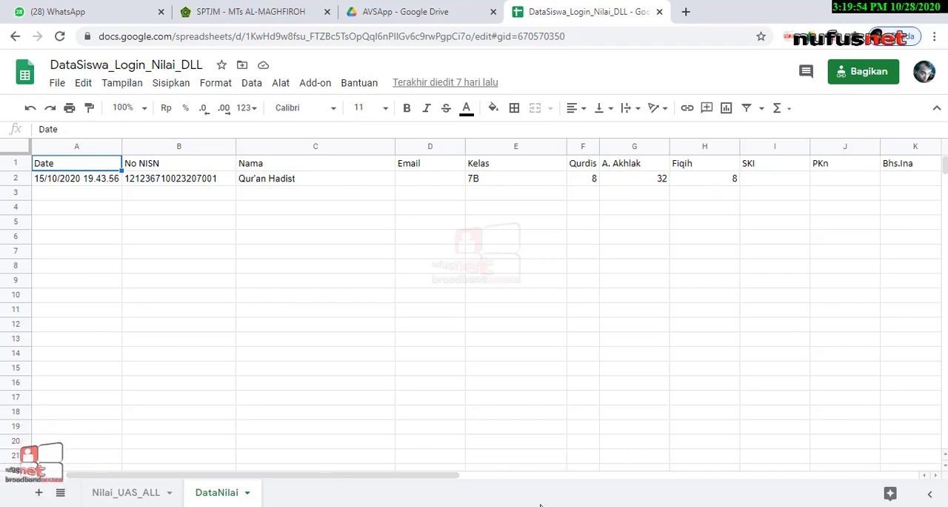
{"action": "key", "text": "alt+Tab"}
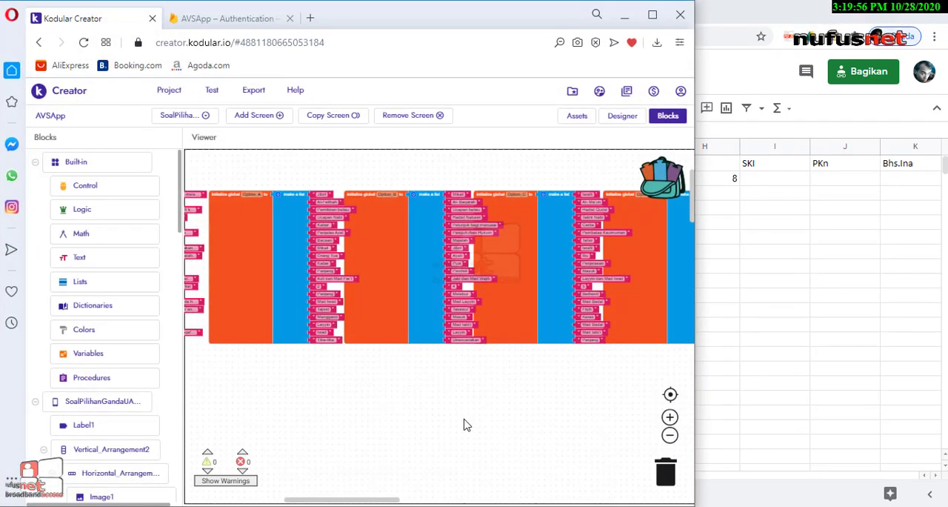
{"action": "key", "text": "alt+Tab"}
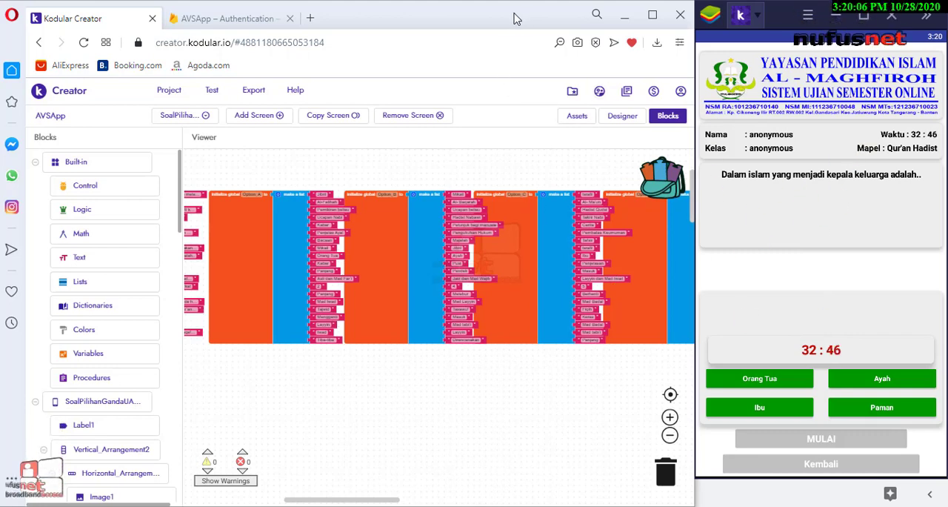
{"action": "left_click_drag", "start_coordinate": [521, 23], "coordinate": [503, 294]}
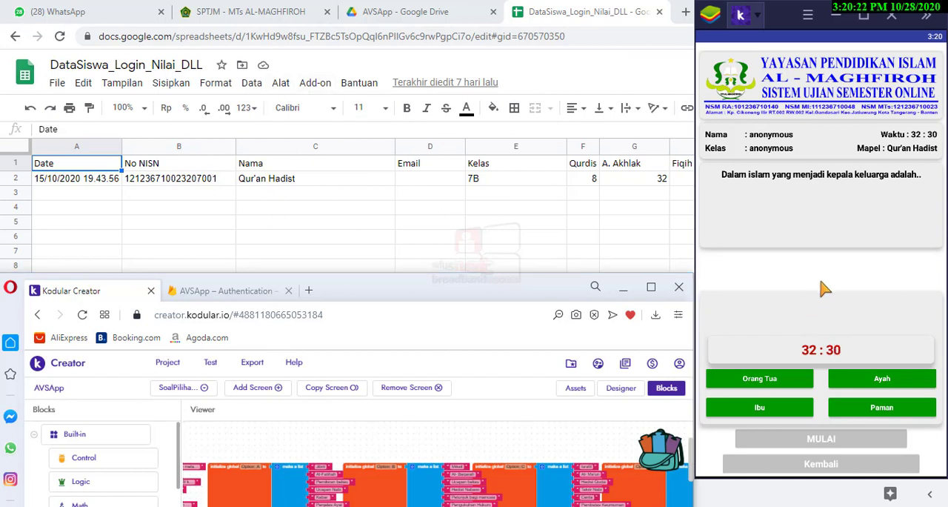
Answer the remaining Qur'an Hadist multiple-choice questions in the running app to complete the exam and send the result
{"action": "left_click", "coordinate": [875, 381]}
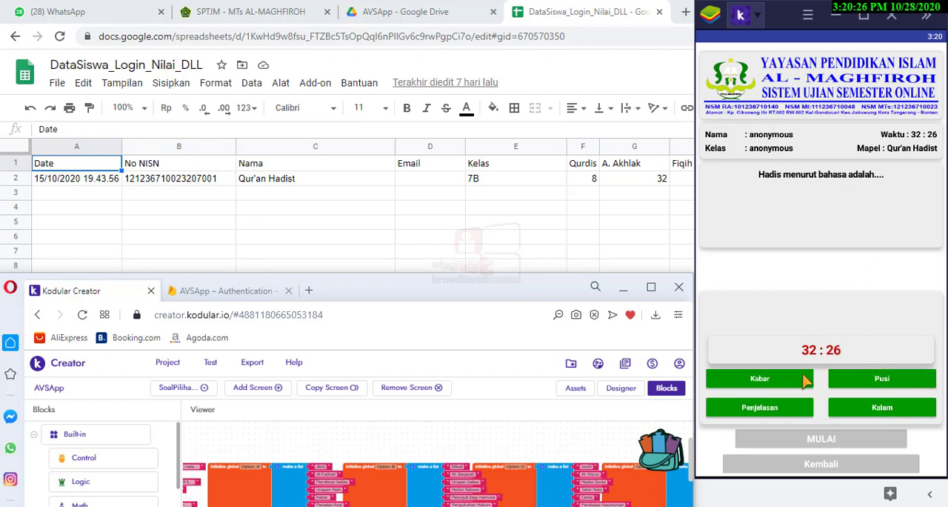
{"action": "left_click", "coordinate": [787, 417]}
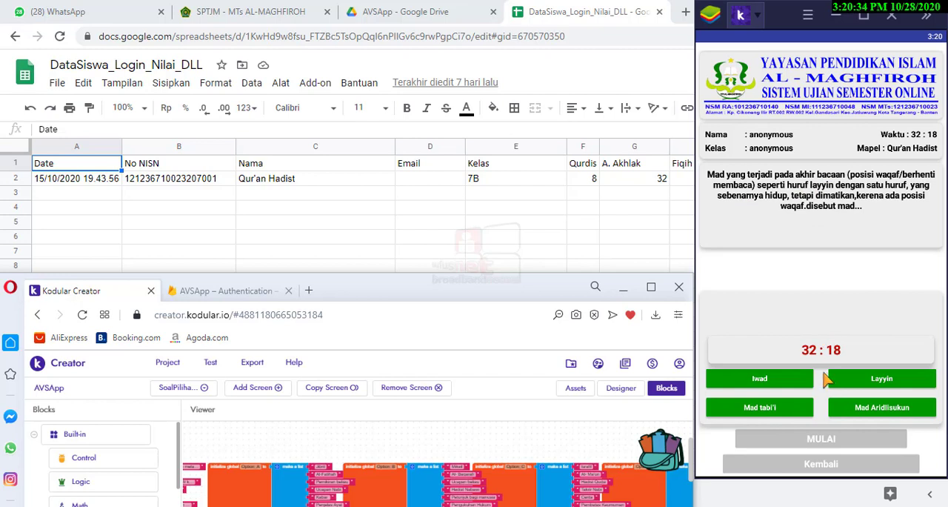
{"action": "left_click", "coordinate": [883, 381]}
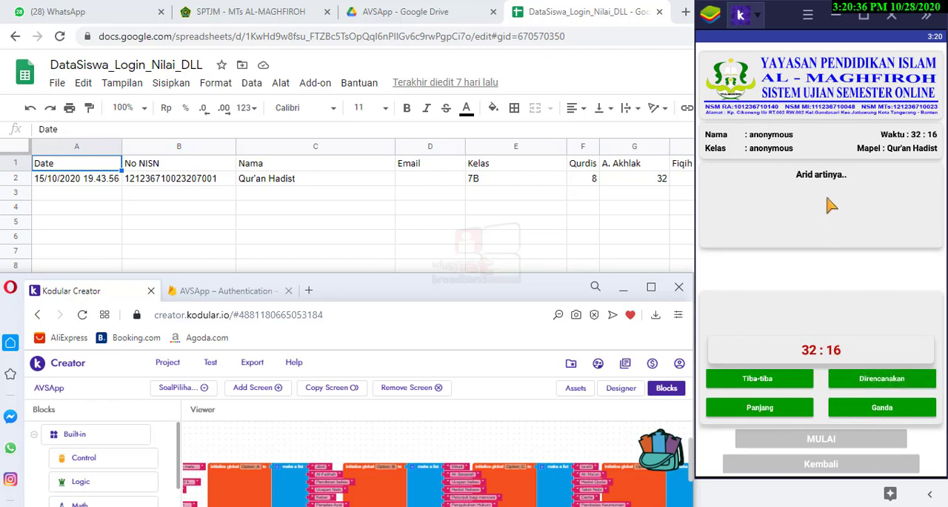
{"action": "left_click", "coordinate": [766, 380]}
{"action": "left_click", "coordinate": [846, 382]}
{"action": "left_click", "coordinate": [771, 391]}
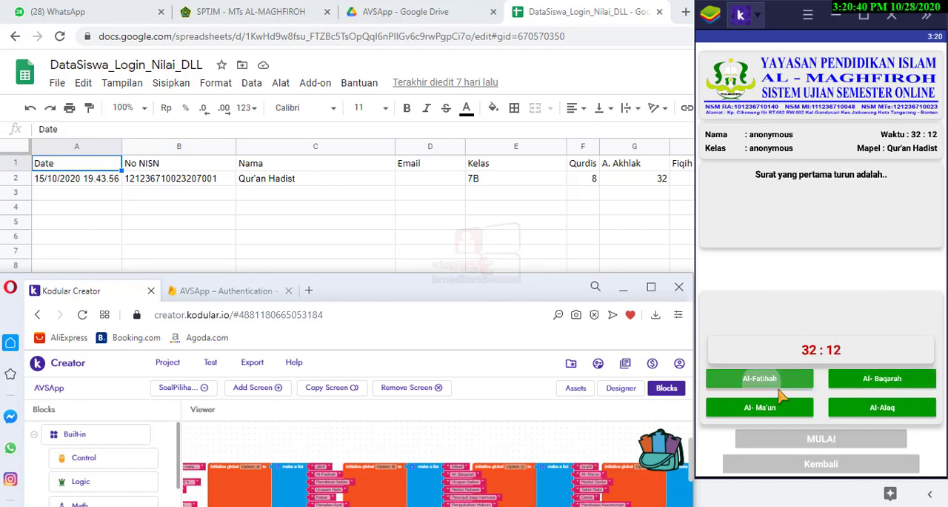
{"action": "left_click", "coordinate": [789, 409]}
{"action": "left_click", "coordinate": [775, 381]}
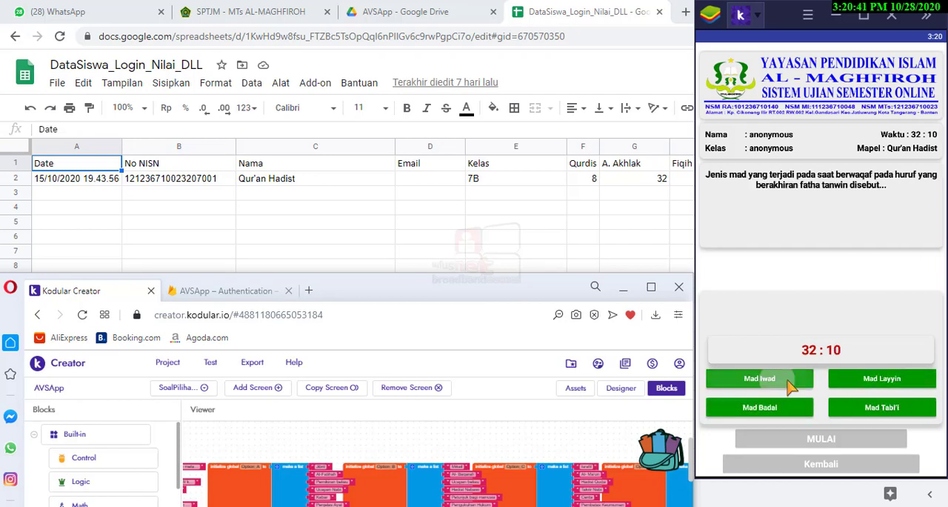
{"action": "left_click", "coordinate": [857, 383]}
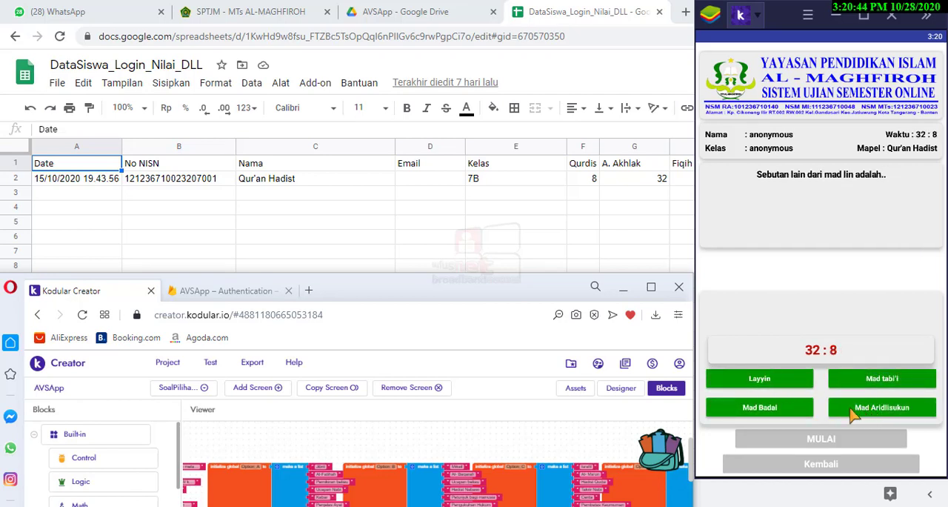
{"action": "left_click", "coordinate": [803, 410]}
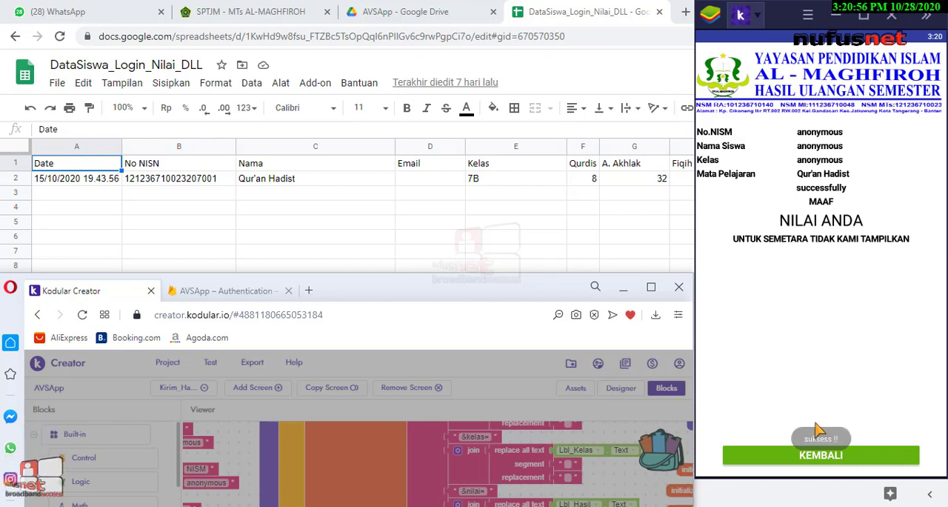
Check the No NISN entry in row 2 of DataNilai and bring the Kodular window back beside the running app
{"action": "left_click", "coordinate": [265, 213]}
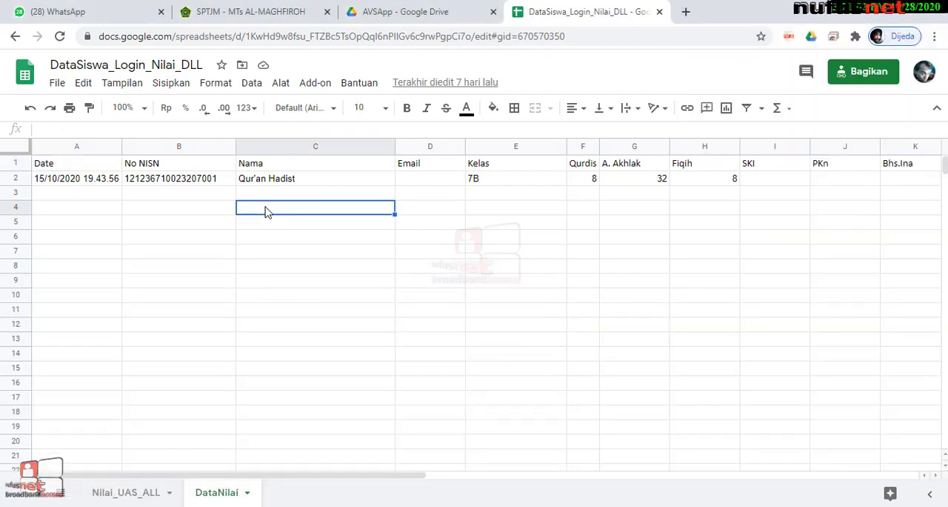
{"action": "left_click", "coordinate": [195, 185]}
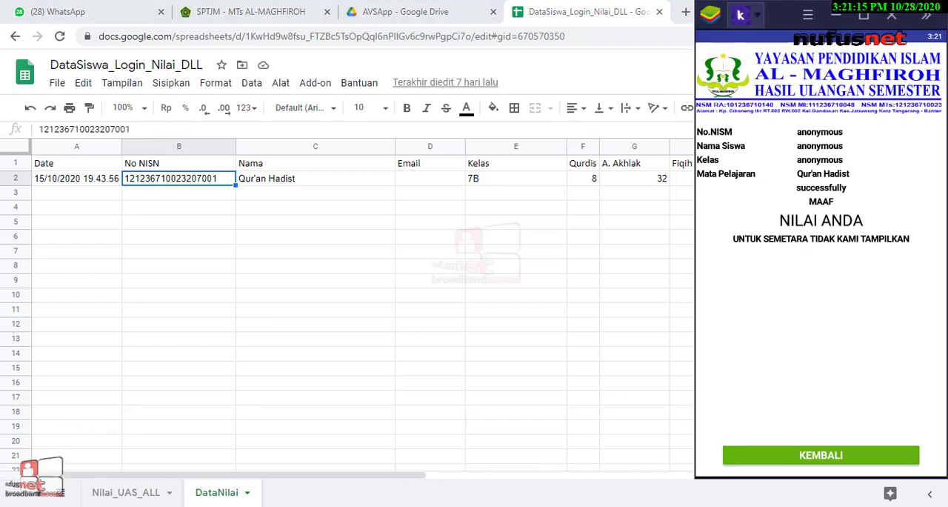
{"action": "key", "text": "alt+Tab"}
{"action": "key", "text": "alt+Tab"}
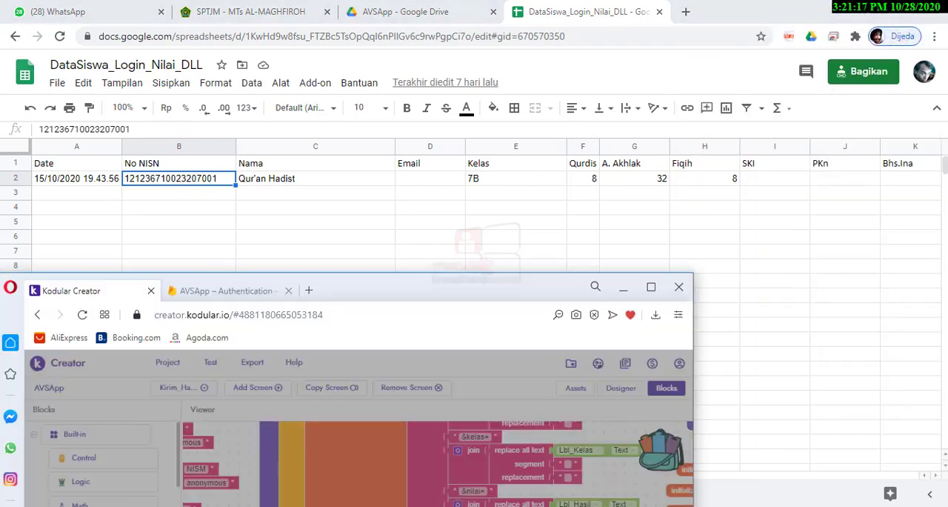
{"action": "left_click_drag", "start_coordinate": [453, 291], "coordinate": [455, 21]}
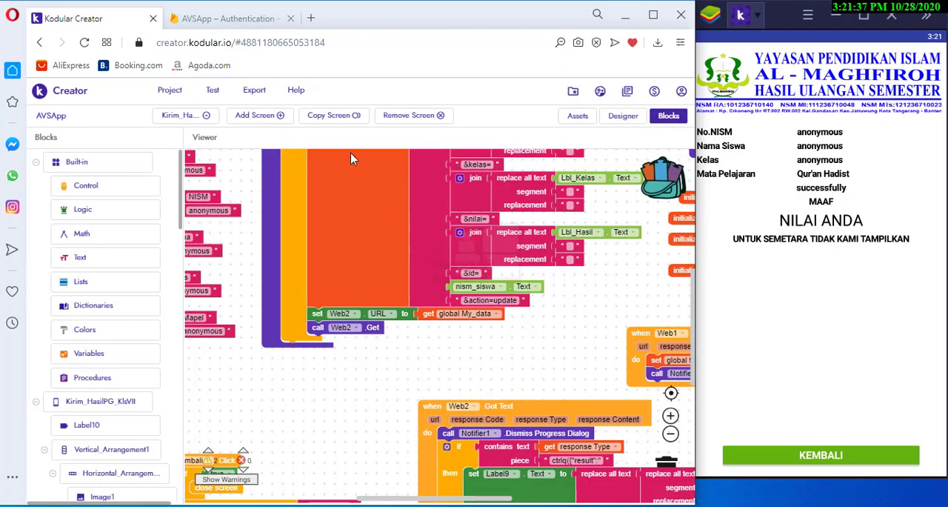
Examine the SimpanDb procedure and the Initialize event blocks of the Kirim_HasilPG_KlsVII screen
{"action": "scroll", "coordinate": [353, 158], "scroll_direction": "up", "scroll_amount": 1}
{"action": "scroll", "coordinate": [348, 283], "scroll_direction": "up", "scroll_amount": 4}
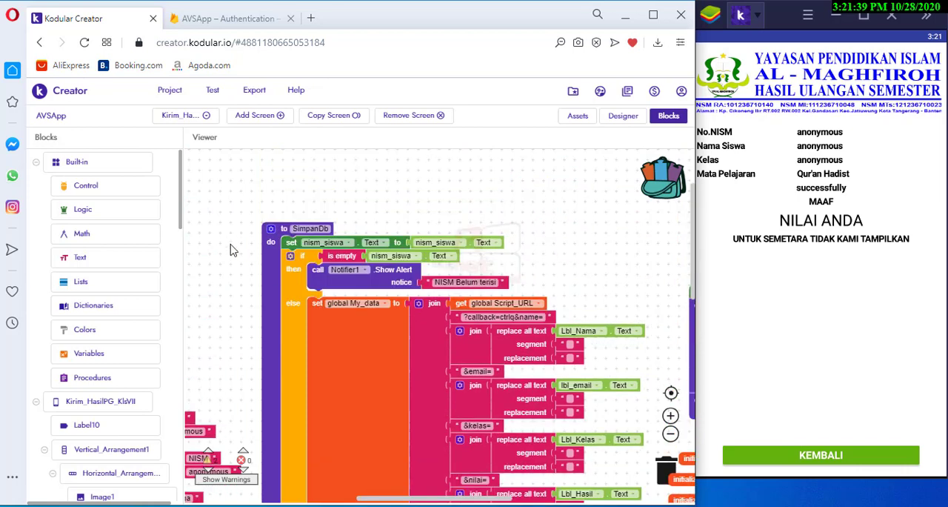
{"action": "left_click_drag", "start_coordinate": [226, 240], "coordinate": [476, 203]}
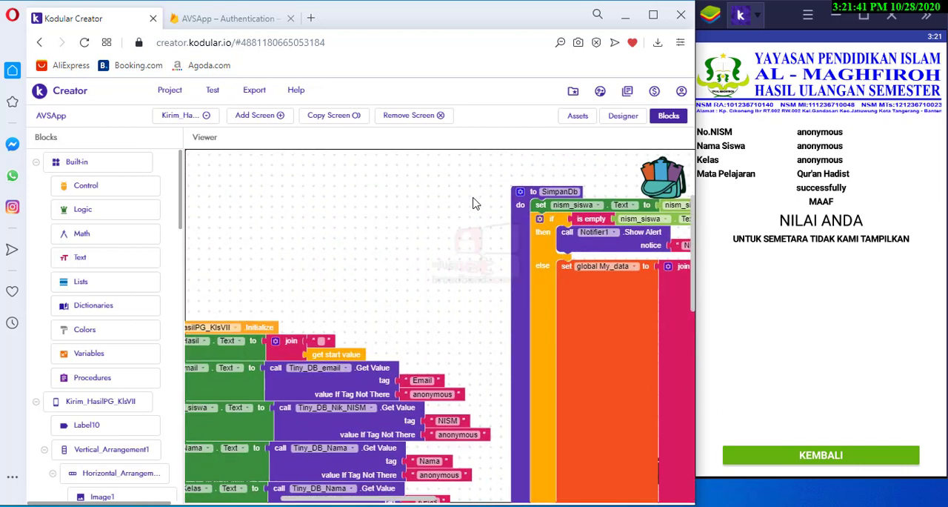
{"action": "left_click_drag", "start_coordinate": [309, 245], "coordinate": [410, 198]}
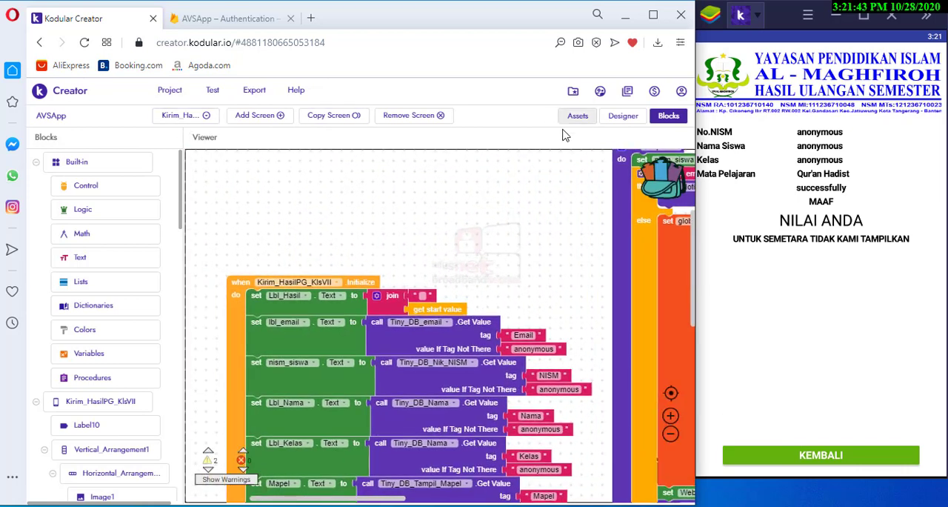
Show the Kirim_HasilPG_KlsVII screen in Designer view and look through the project's screen list and the screen properties
{"action": "left_click", "coordinate": [618, 121]}
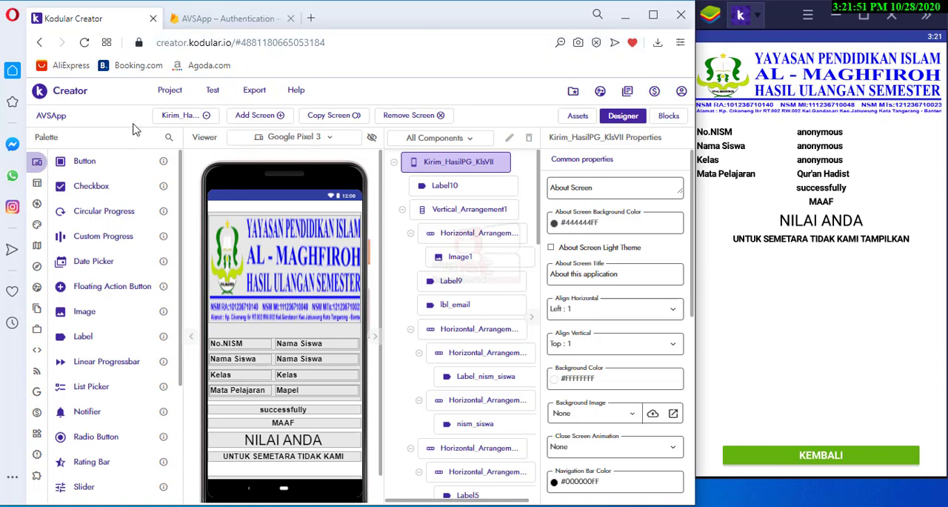
{"action": "left_click", "coordinate": [207, 116]}
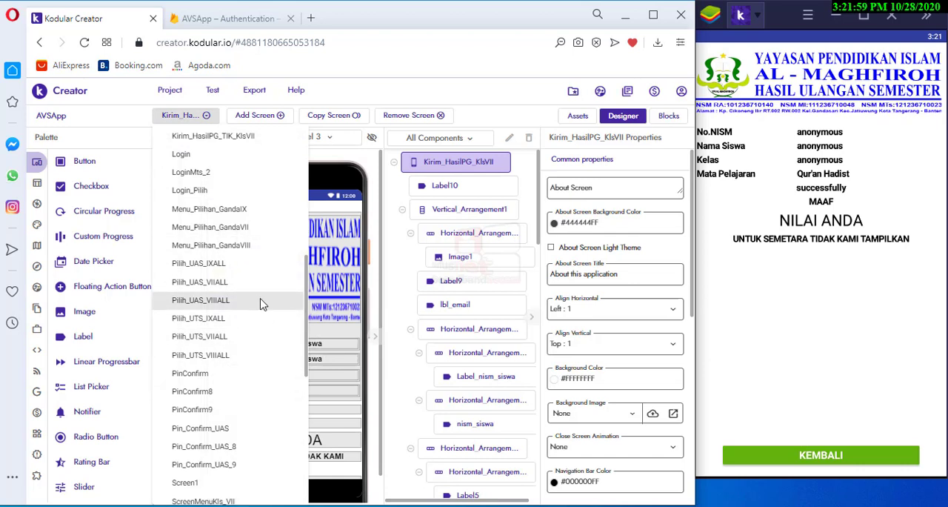
{"action": "left_click_drag", "start_coordinate": [309, 298], "coordinate": [313, 165]}
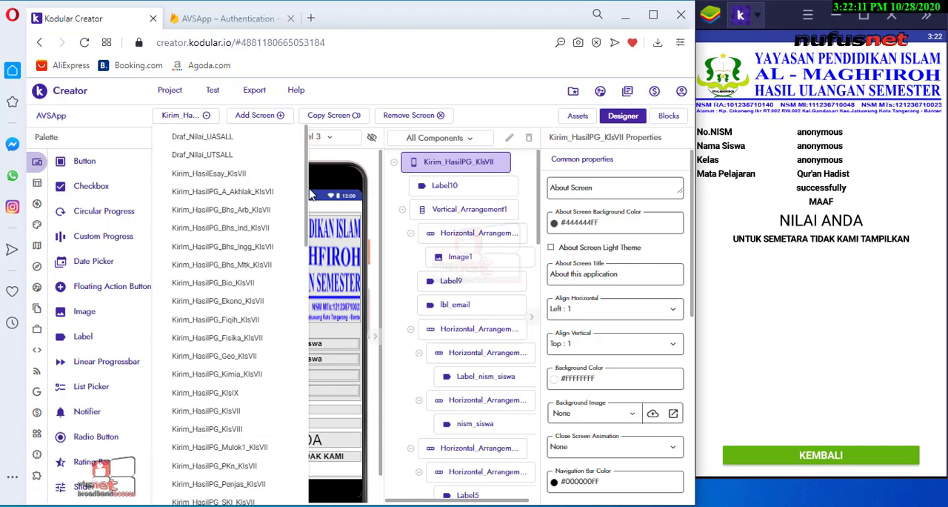
{"action": "left_click_drag", "start_coordinate": [303, 166], "coordinate": [312, 207]}
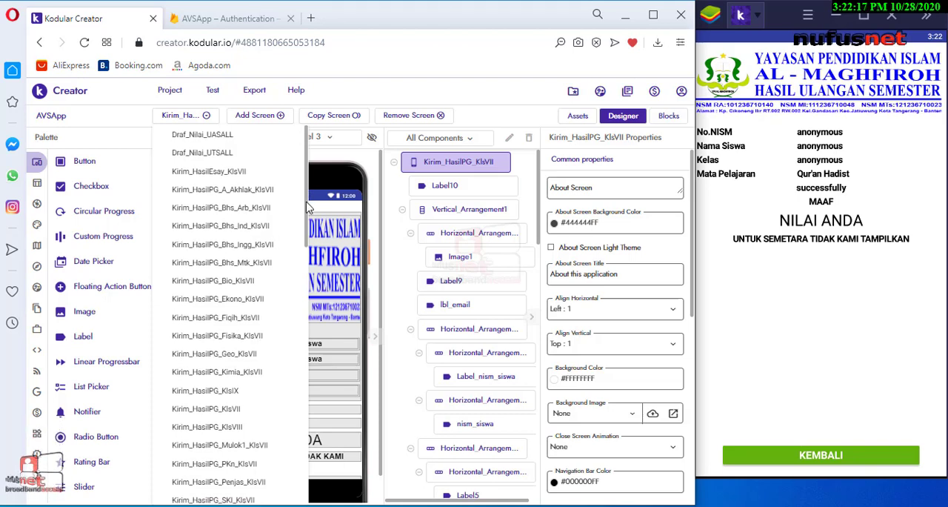
{"action": "left_click_drag", "start_coordinate": [301, 191], "coordinate": [315, 178]}
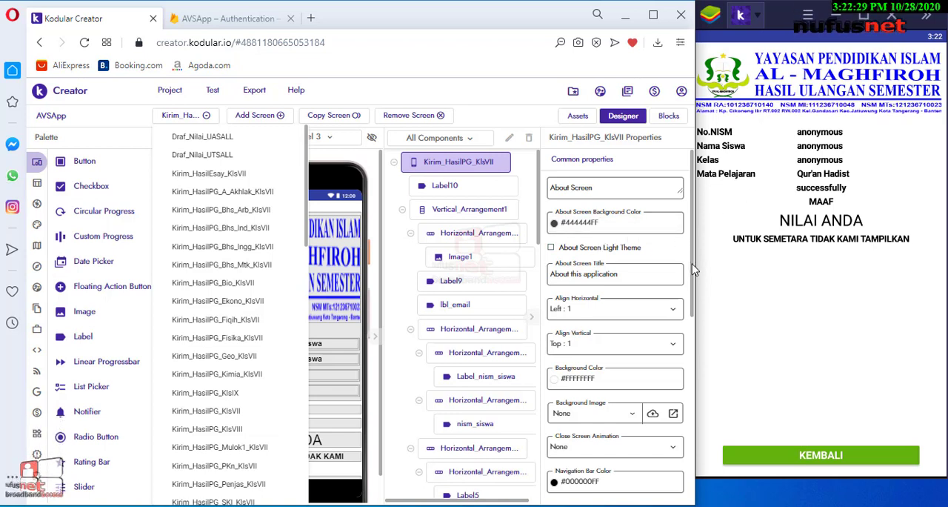
{"action": "left_click_drag", "start_coordinate": [695, 274], "coordinate": [696, 332]}
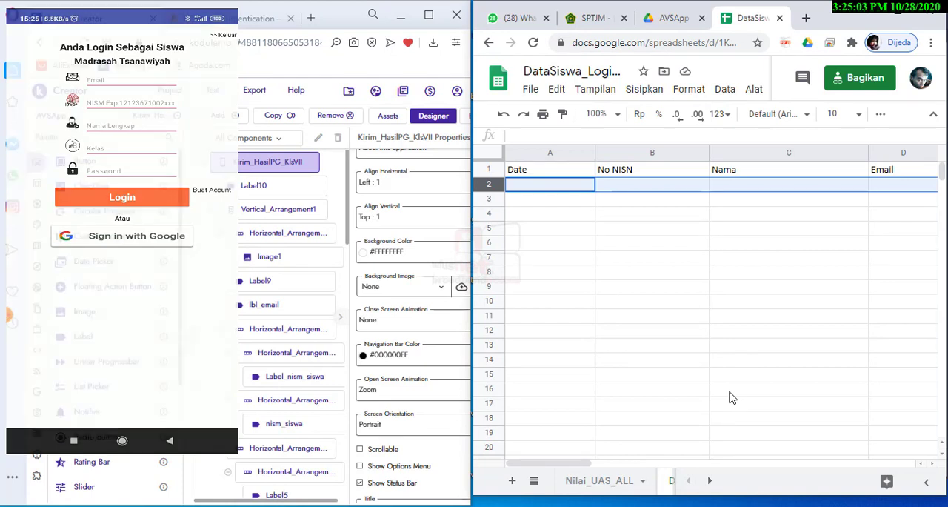
Switch to the AVSApp Authentication page in Firebase and delete the only registered Google user account
{"action": "left_click", "coordinate": [213, 19]}
{"action": "left_click", "coordinate": [423, 181]}
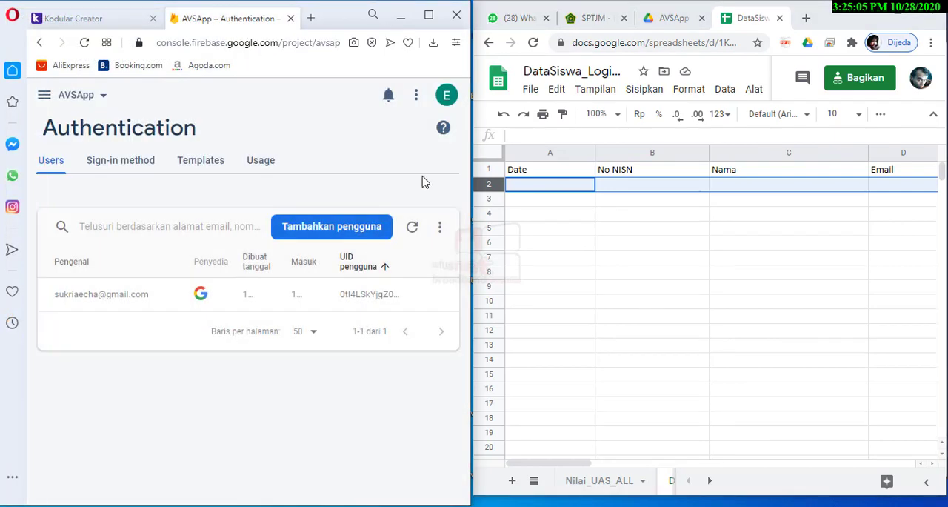
{"action": "mouse_move", "coordinate": [394, 302]}
{"action": "left_click", "coordinate": [445, 295]}
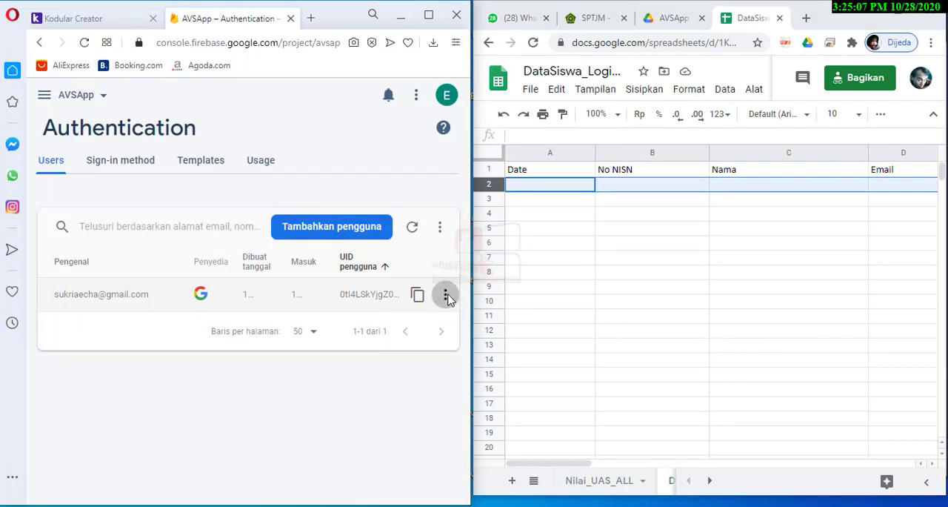
{"action": "left_click", "coordinate": [420, 349]}
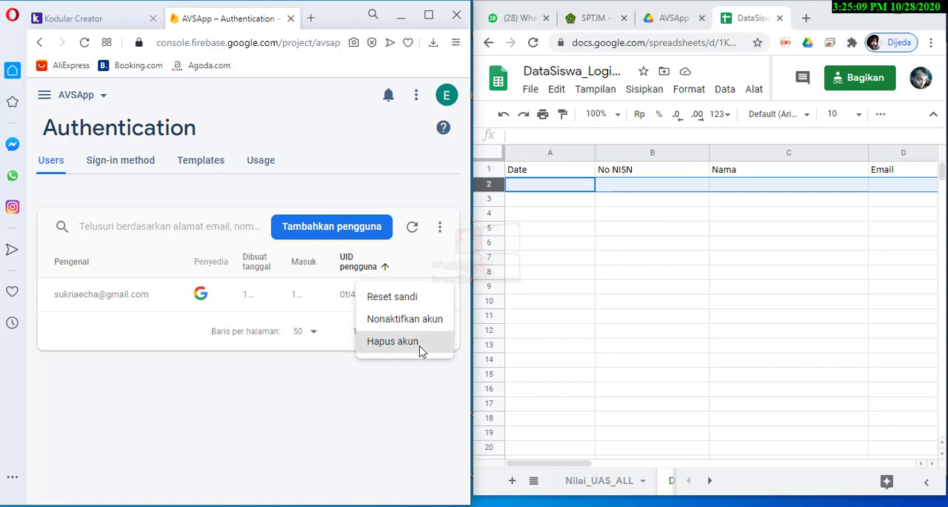
{"action": "left_click", "coordinate": [385, 363]}
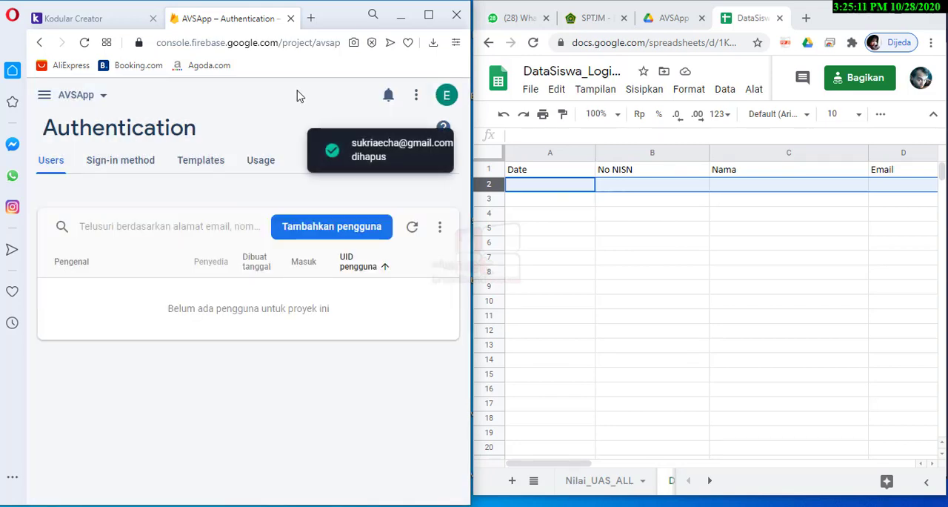
Reload the user list in Firebase Authentication to check the new registration, widen the browser window, and return to the DataSiswa spreadsheet
{"action": "left_click", "coordinate": [126, 22]}
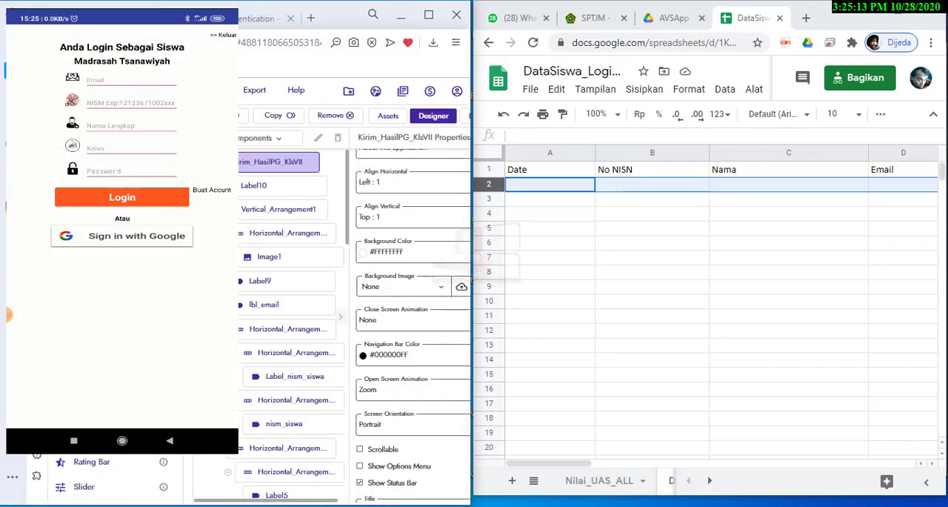
{"action": "left_click", "coordinate": [204, 20]}
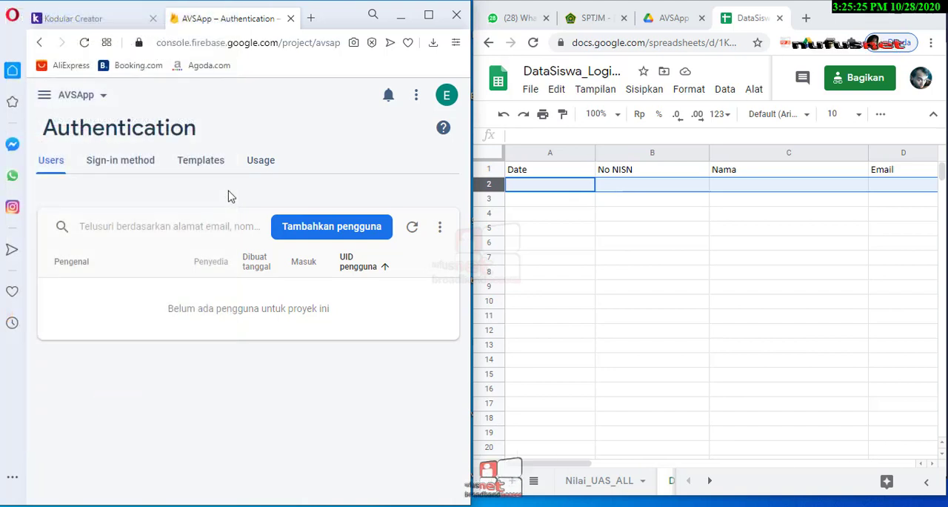
{"action": "left_click", "coordinate": [417, 233]}
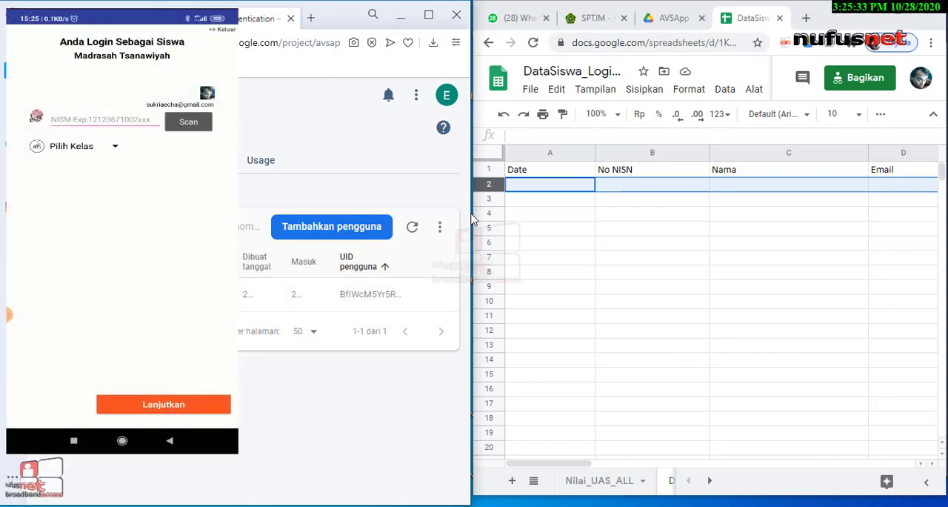
{"action": "left_click_drag", "start_coordinate": [470, 218], "coordinate": [597, 220]}
{"action": "left_click", "coordinate": [749, 260]}
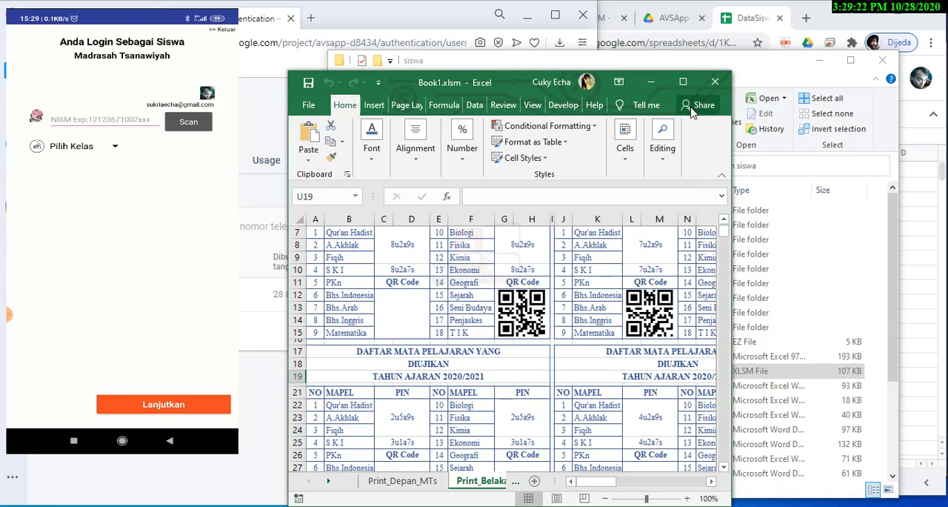
Show the exam cards on the Print_Depan_MTs sheet of Book1.xlsm, positioning the first QR code beside the app at 90% zoom
{"action": "left_click", "coordinate": [404, 481]}
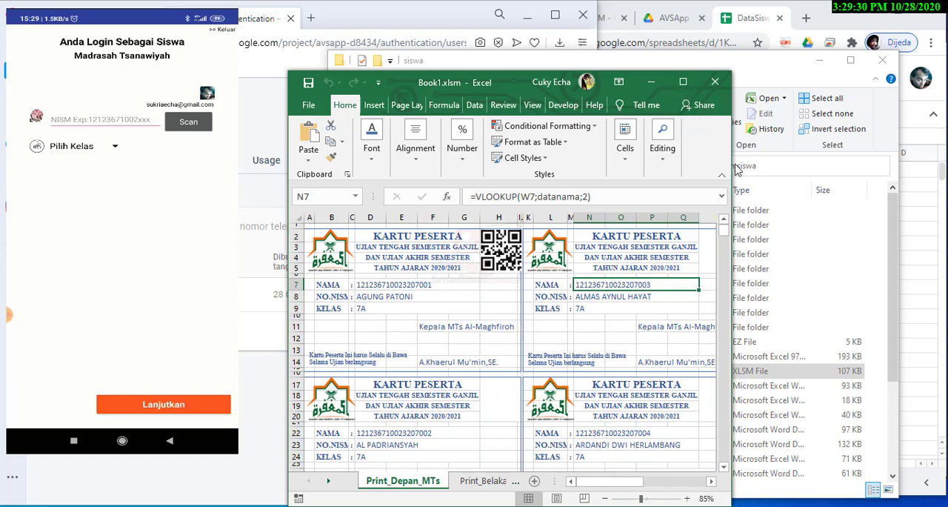
{"action": "left_click_drag", "start_coordinate": [736, 169], "coordinate": [835, 170]}
{"action": "left_click_drag", "start_coordinate": [294, 90], "coordinate": [252, 65]}
{"action": "left_click_drag", "start_coordinate": [439, 75], "coordinate": [341, 12]}
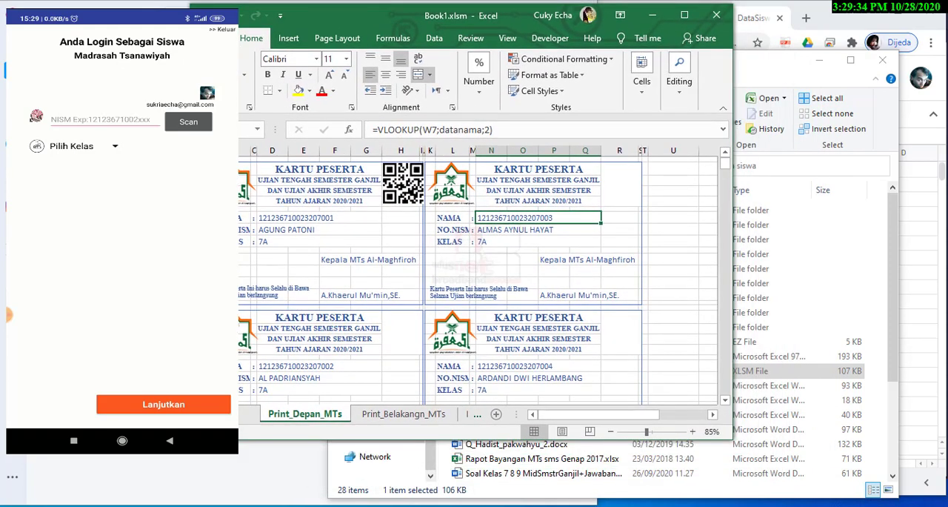
{"action": "left_click_drag", "start_coordinate": [191, 246], "coordinate": [121, 246]}
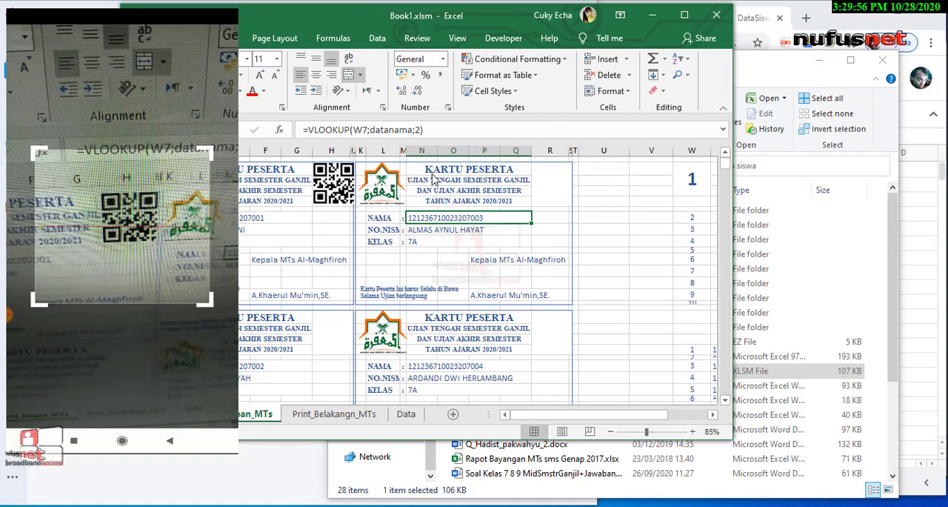
{"action": "left_click", "coordinate": [692, 431]}
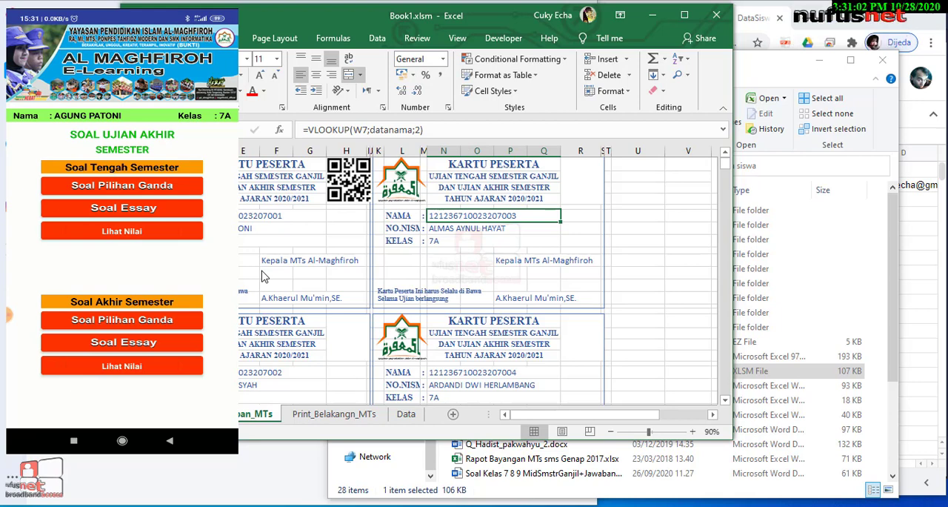
Put the Excel workbook away, return to the DataSiswa spreadsheet and clear all the data in row 2
{"action": "left_click", "coordinate": [647, 15]}
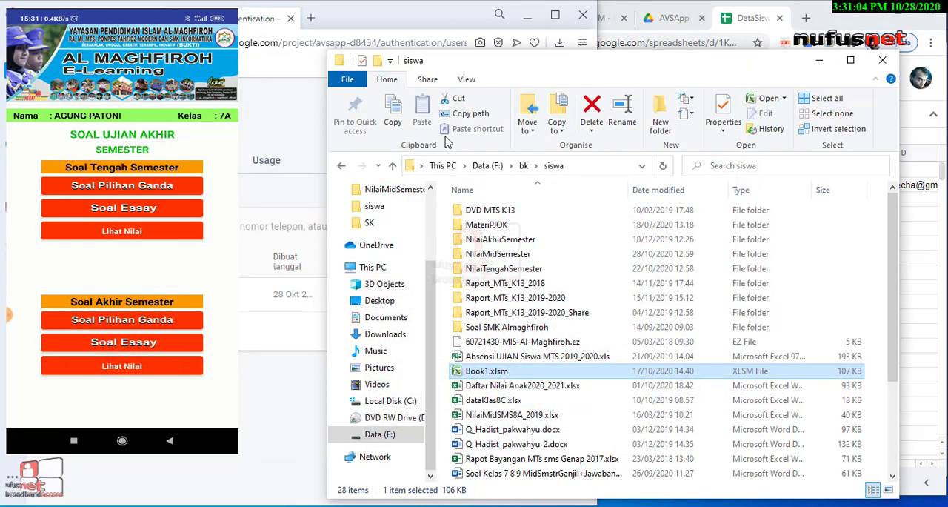
{"action": "left_click", "coordinate": [117, 17]}
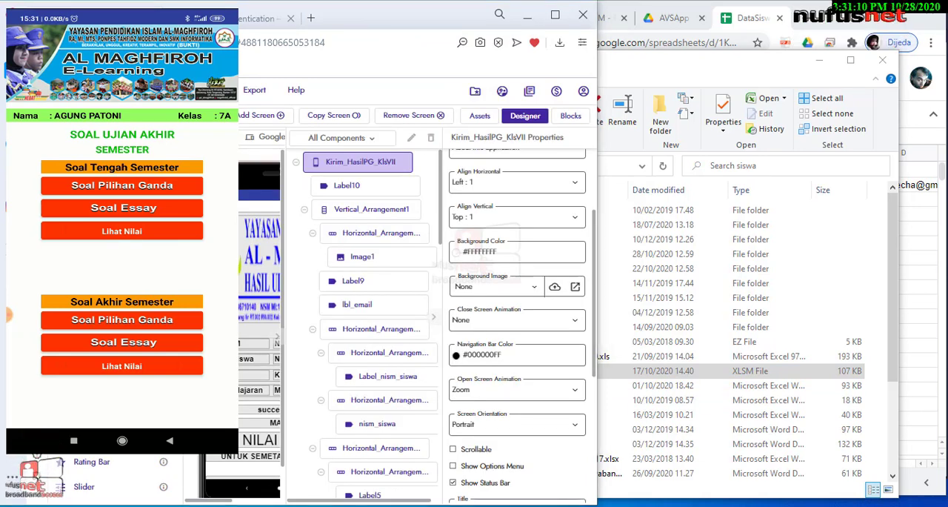
{"action": "key", "text": "alt+Tab"}
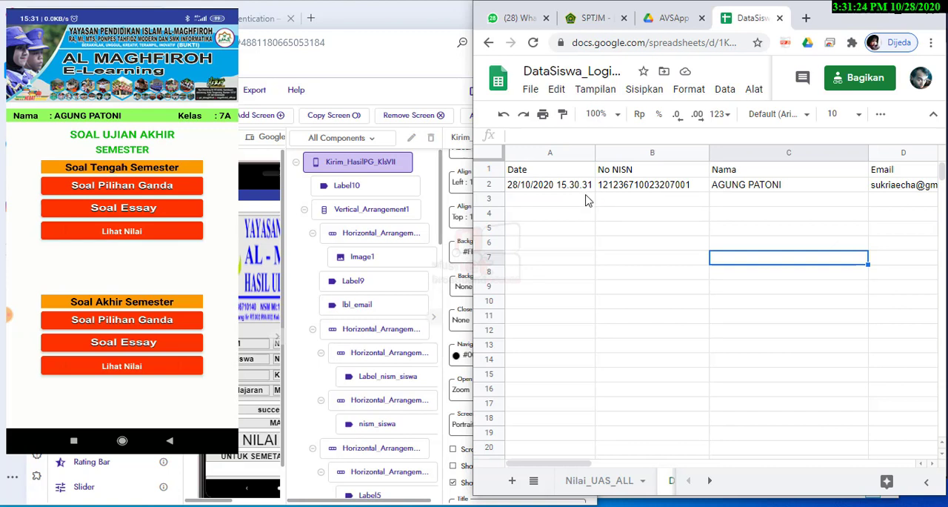
{"action": "left_click", "coordinate": [634, 219]}
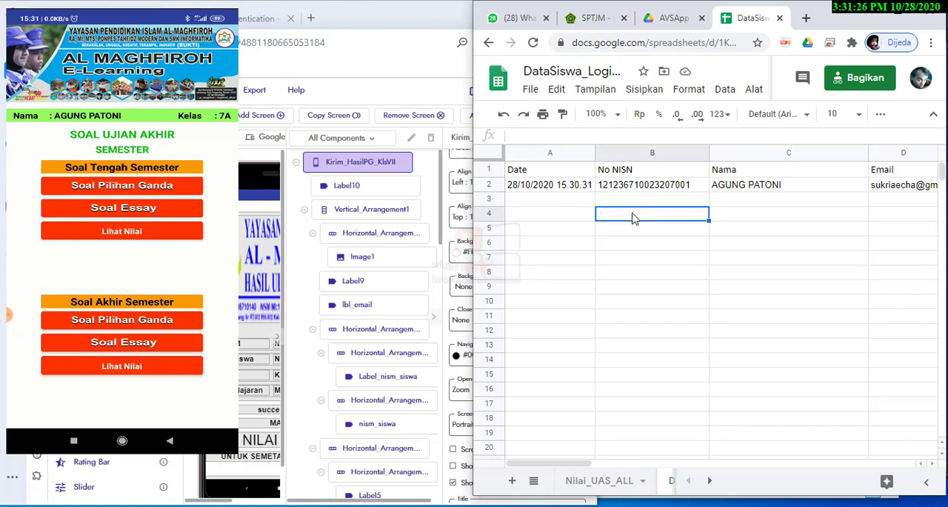
{"action": "left_click", "coordinate": [588, 202]}
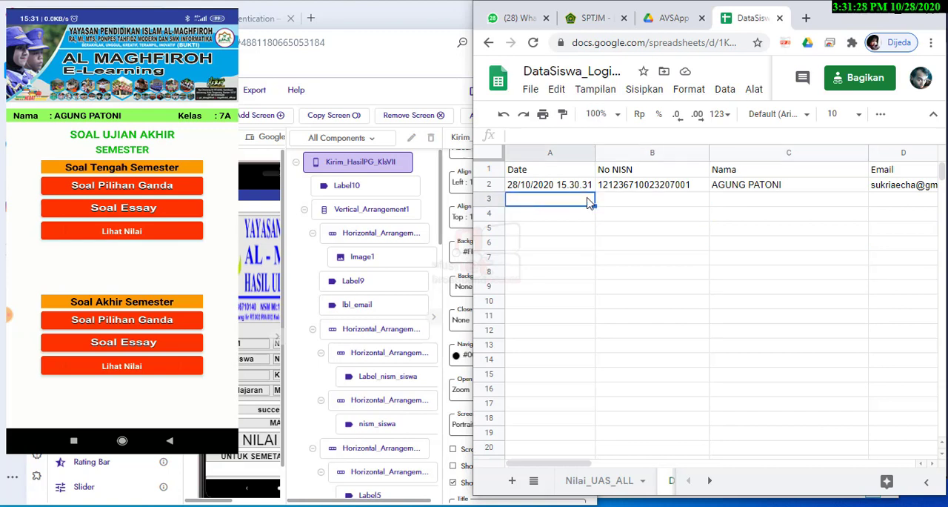
{"action": "left_click", "coordinate": [500, 186]}
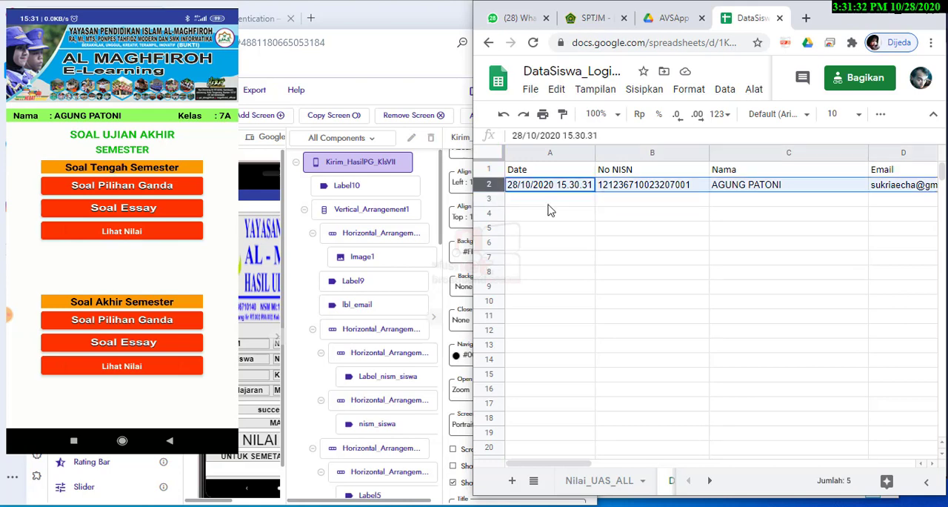
{"action": "key", "text": "Delete"}
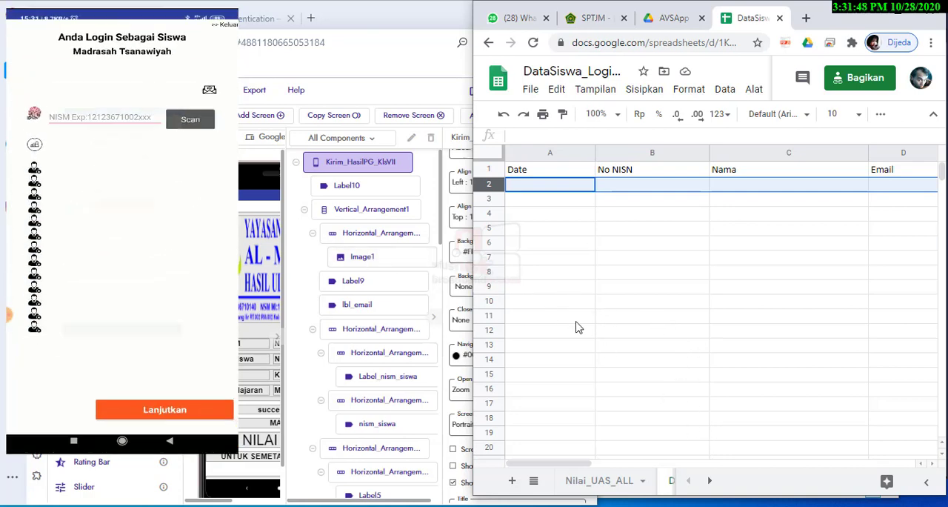
Check the registered account in Firebase Authentication and bring the Book1.xlsm exam cards back beside the app
{"action": "left_click", "coordinate": [252, 18]}
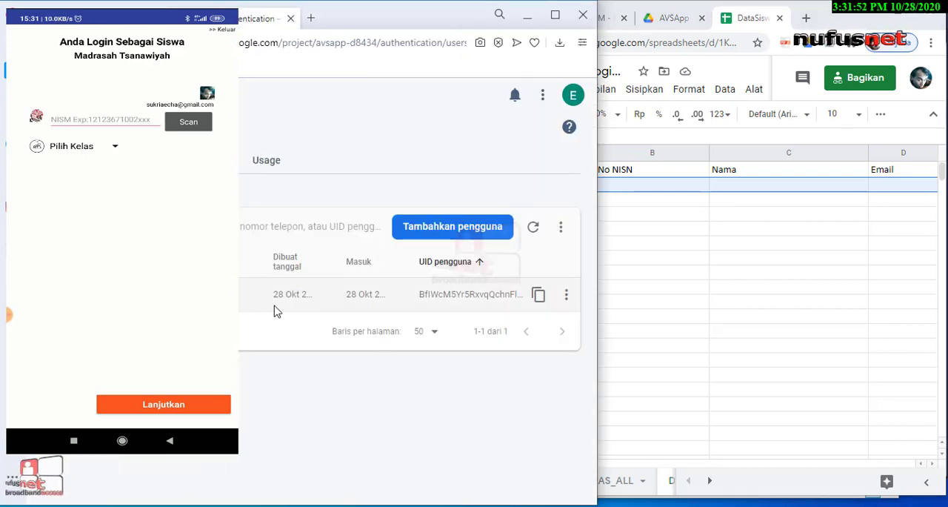
{"action": "left_click", "coordinate": [670, 317]}
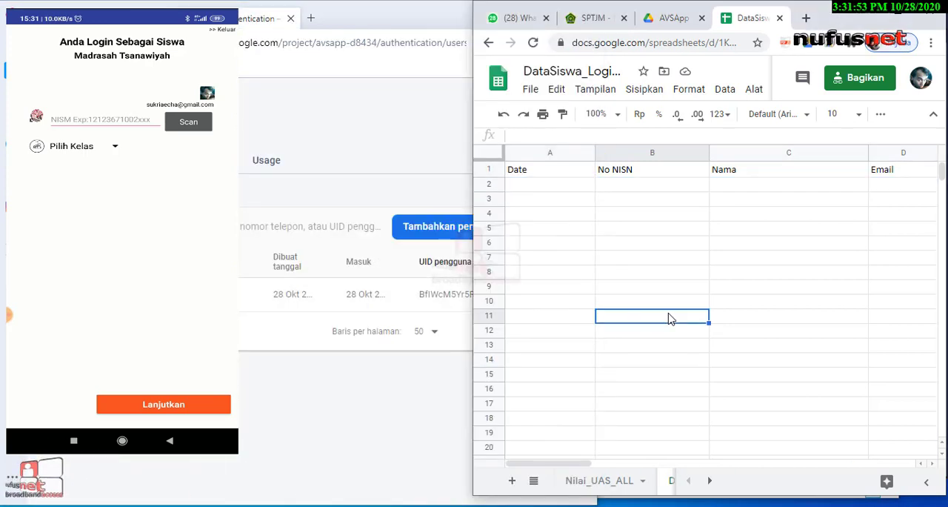
{"action": "left_click", "coordinate": [557, 185]}
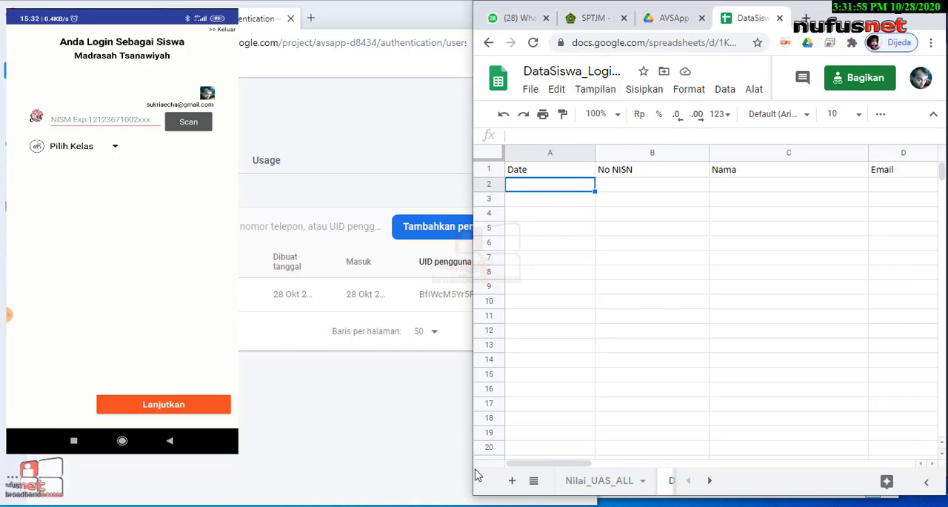
{"action": "left_click", "coordinate": [604, 506]}
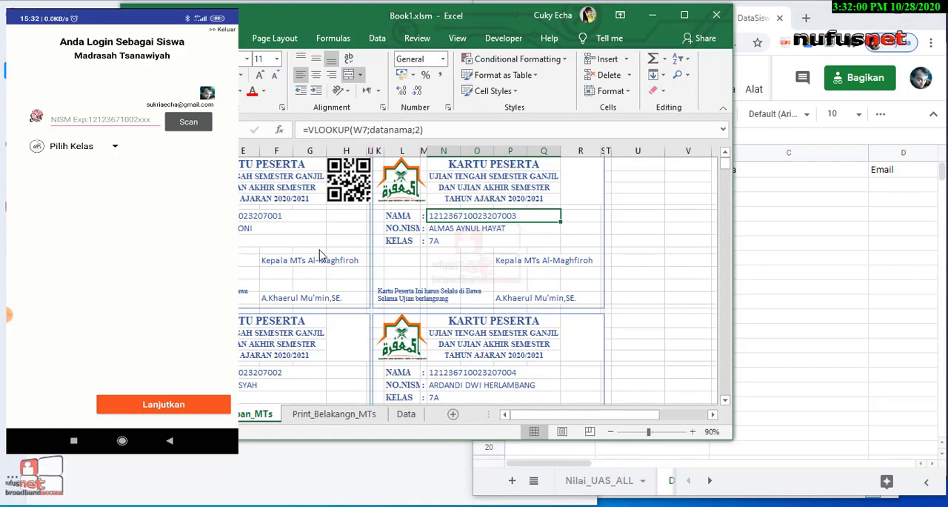
{"action": "left_click_drag", "start_coordinate": [513, 25], "coordinate": [389, 157]}
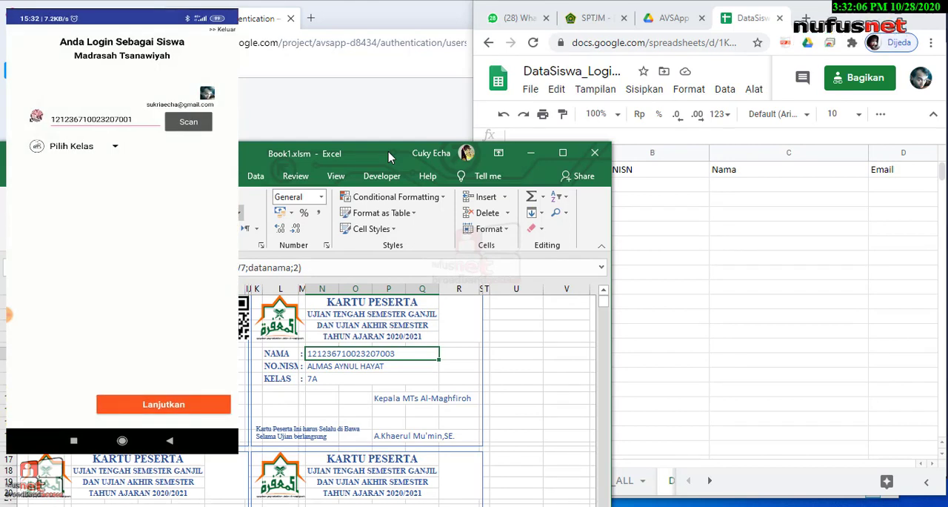
Return to the DataSiswa spreadsheet and check row 2 for the student's login entry
{"action": "left_click", "coordinate": [662, 249]}
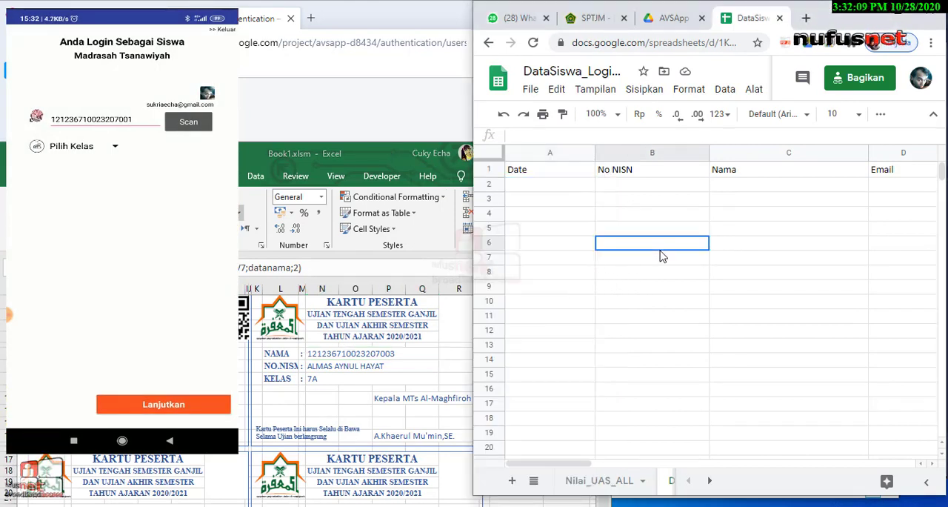
{"action": "left_click", "coordinate": [554, 186]}
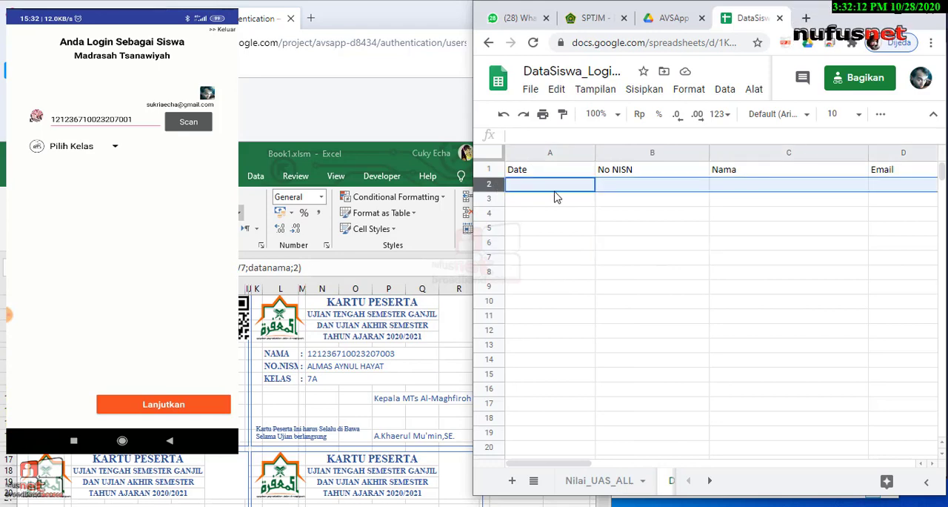
{"action": "left_click", "coordinate": [566, 201]}
{"action": "left_click", "coordinate": [500, 185]}
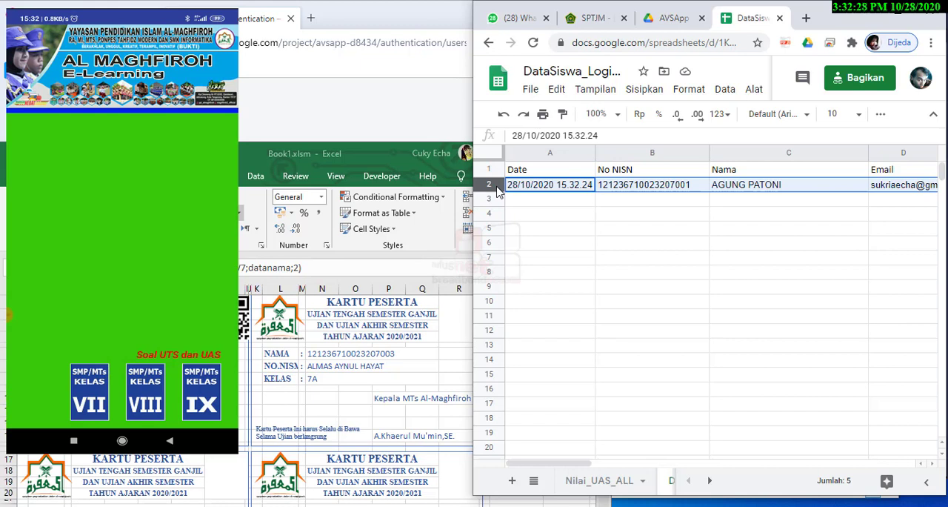
{"action": "left_click", "coordinate": [593, 229]}
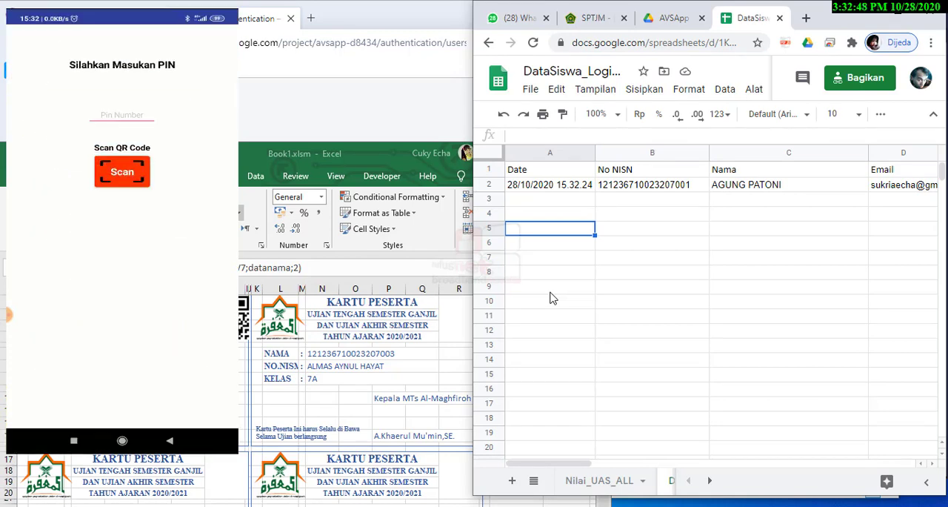
Bring Book1.xlsm back beside the app and show the subject PIN lists at the beginning of the Print_Belakangn_MTs sheet
{"action": "left_click", "coordinate": [317, 124]}
{"action": "left_click", "coordinate": [69, 15]}
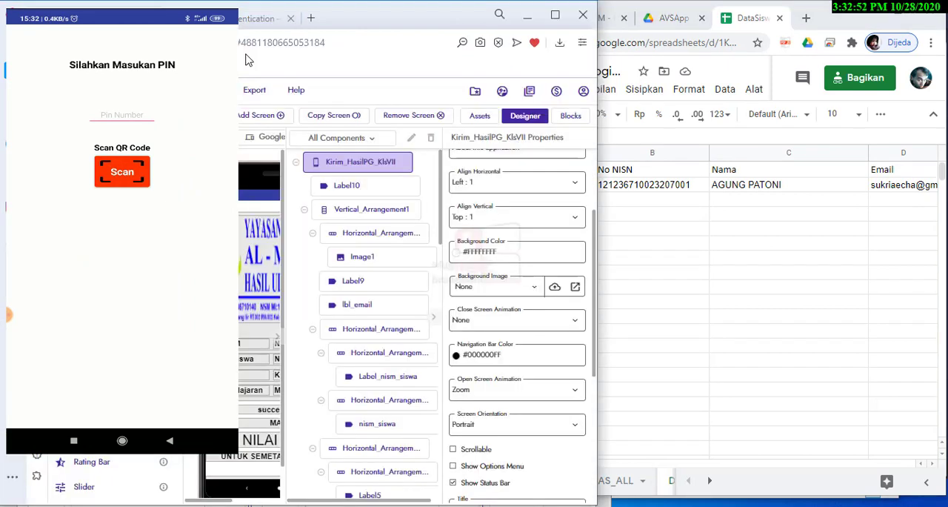
{"action": "left_click", "coordinate": [602, 505]}
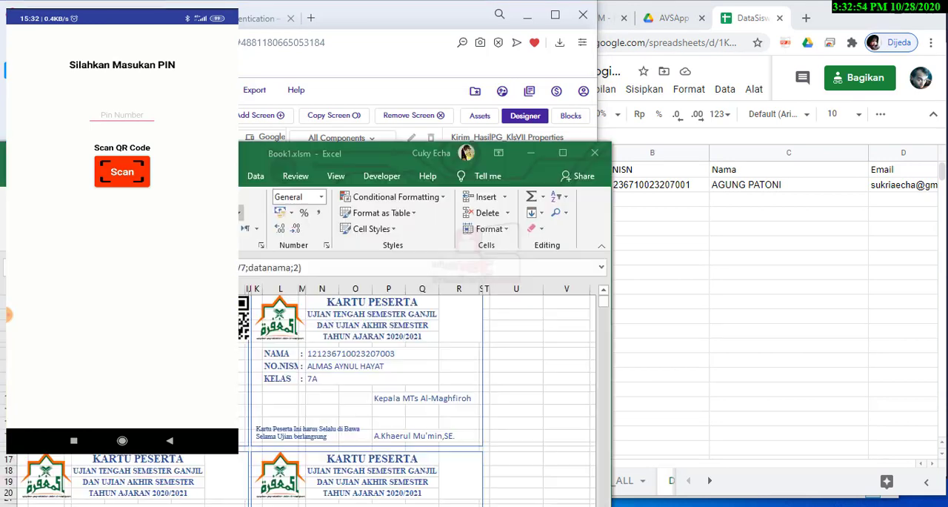
{"action": "scroll", "coordinate": [259, 442], "scroll_direction": "down", "scroll_amount": 2}
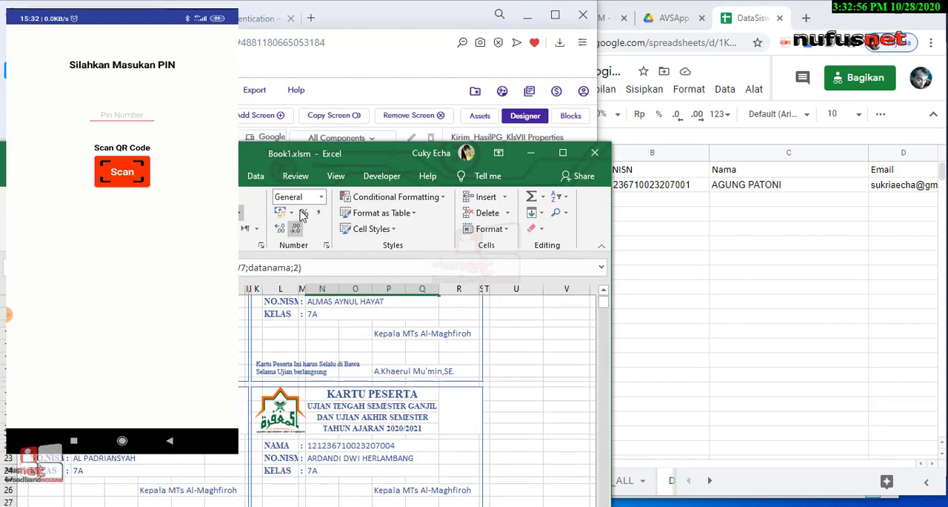
{"action": "left_click_drag", "start_coordinate": [302, 154], "coordinate": [296, 17]}
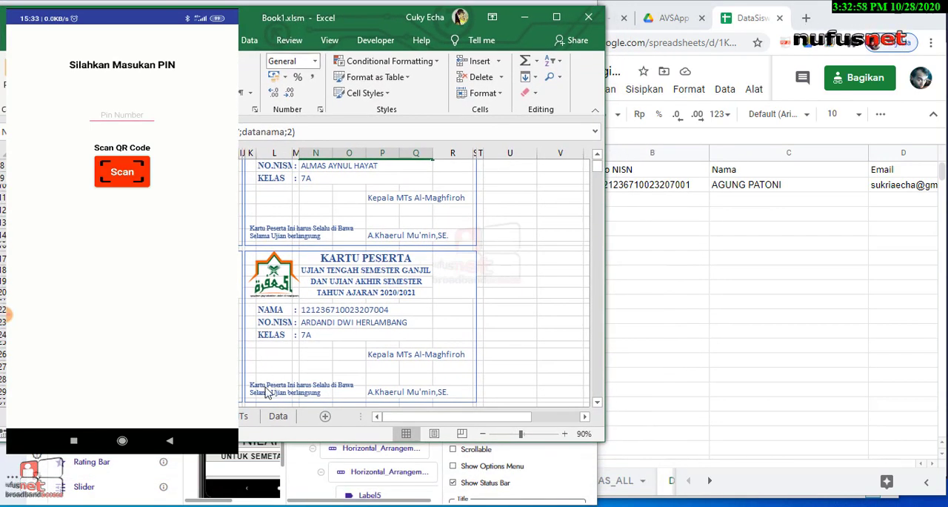
{"action": "left_click", "coordinate": [241, 417]}
{"action": "scroll", "coordinate": [423, 277], "scroll_direction": "up", "scroll_amount": 2}
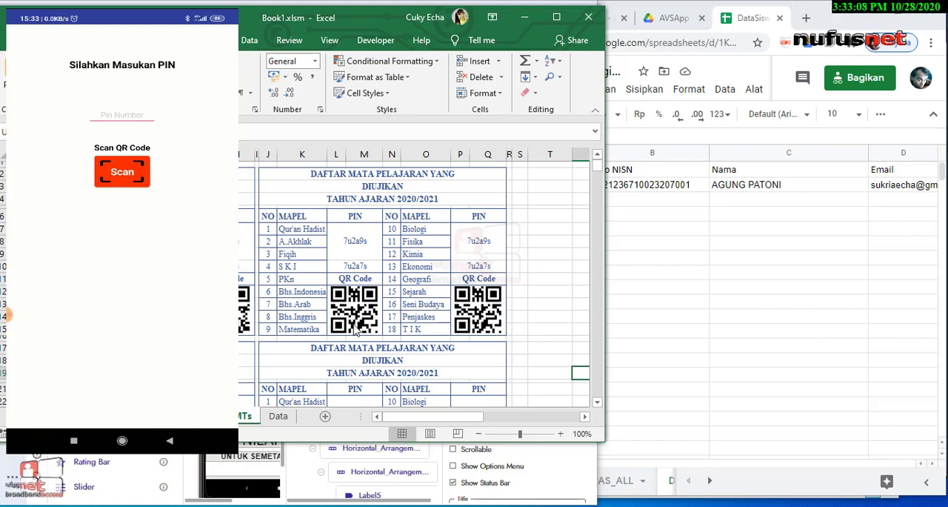
Point out the QR codes and the merged PIN cell on the exam card used to unlock the subjects in the app
{"action": "left_click", "coordinate": [376, 311]}
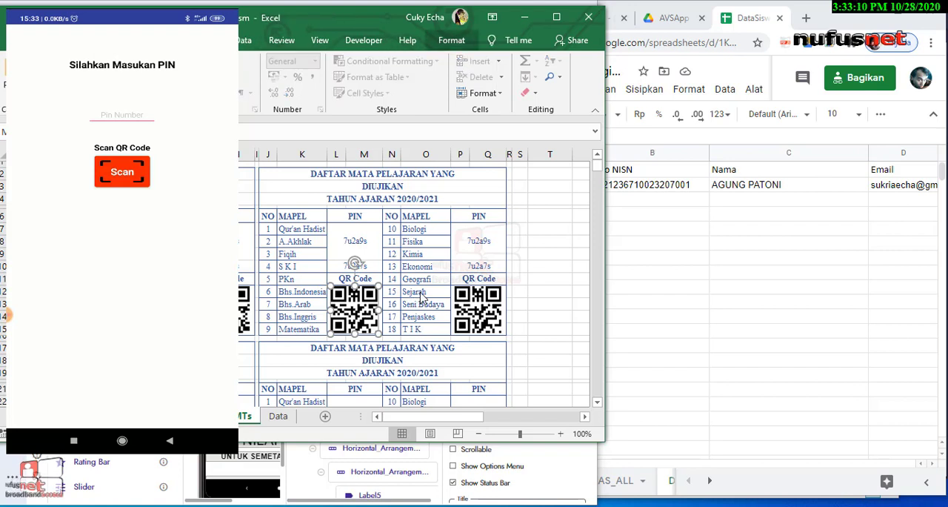
{"action": "left_click", "coordinate": [475, 250]}
{"action": "left_click", "coordinate": [481, 303]}
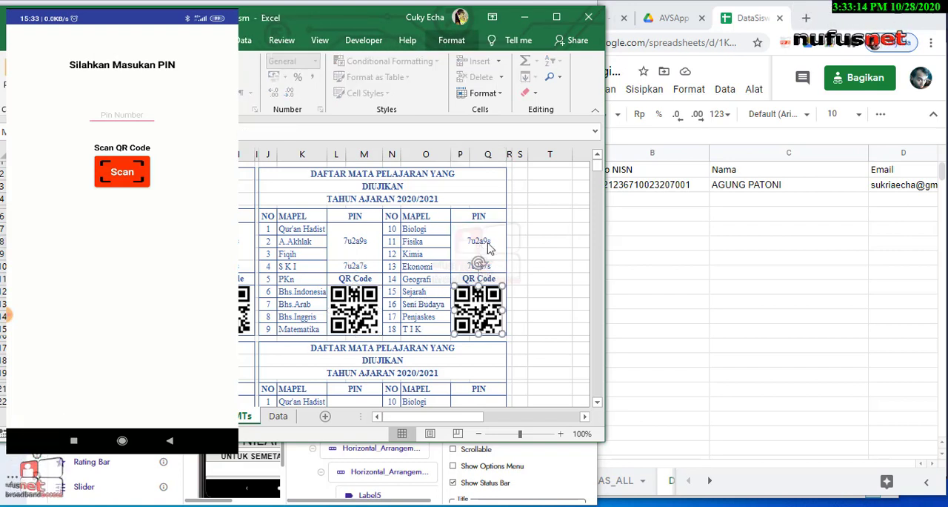
{"action": "left_click", "coordinate": [487, 248]}
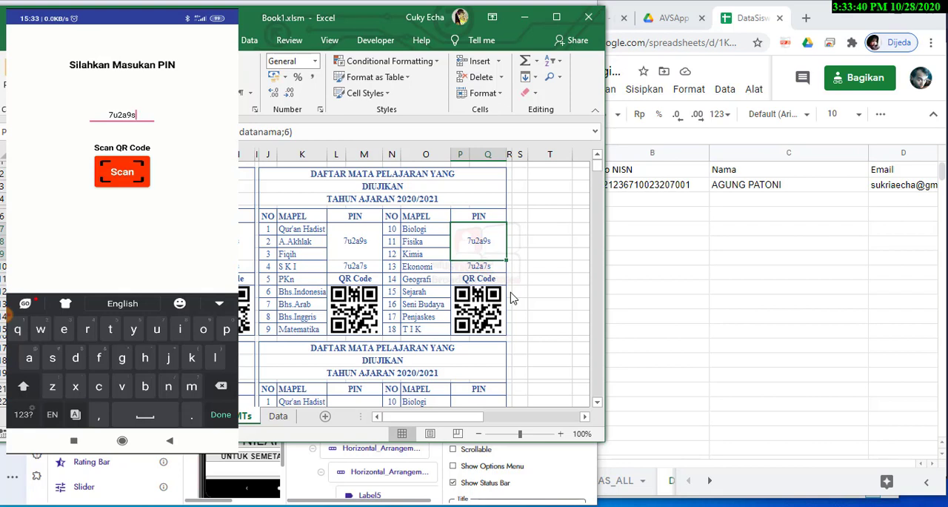
{"action": "left_click", "coordinate": [480, 317]}
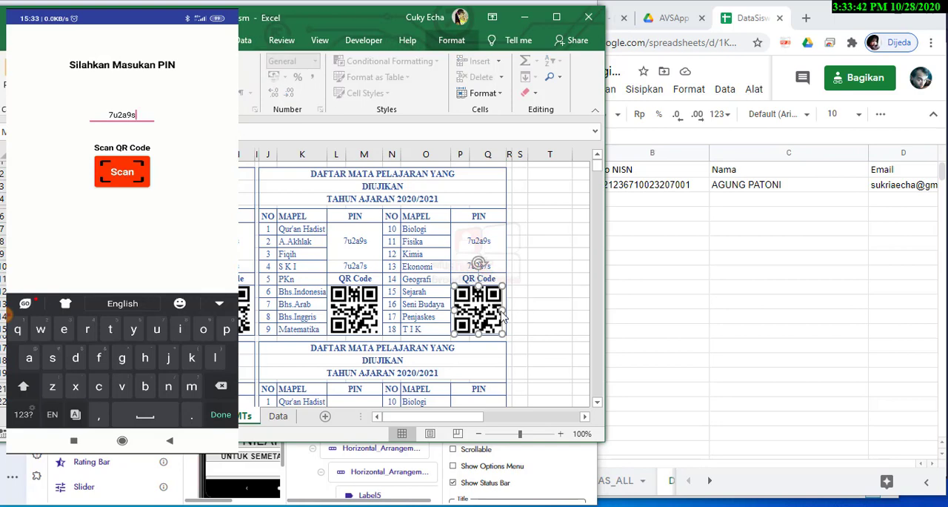
{"action": "left_click", "coordinate": [530, 317]}
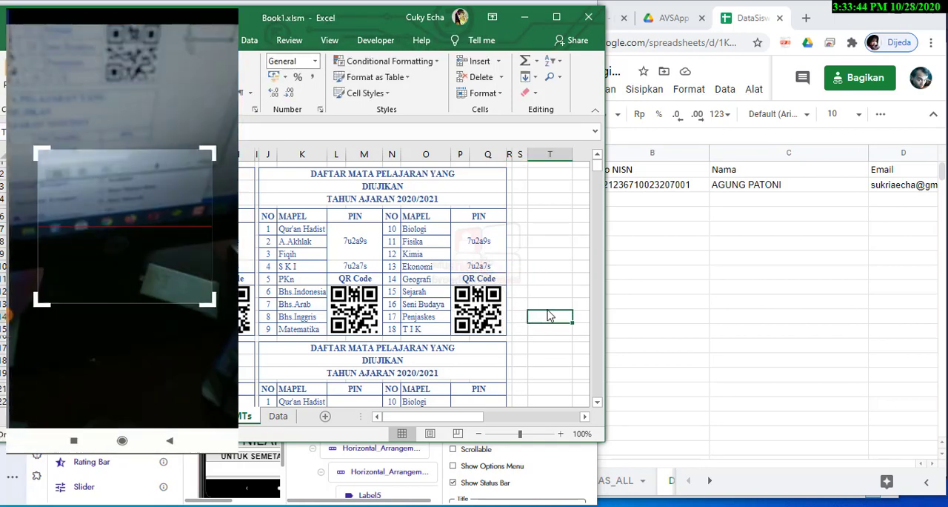
{"action": "left_click", "coordinate": [530, 293]}
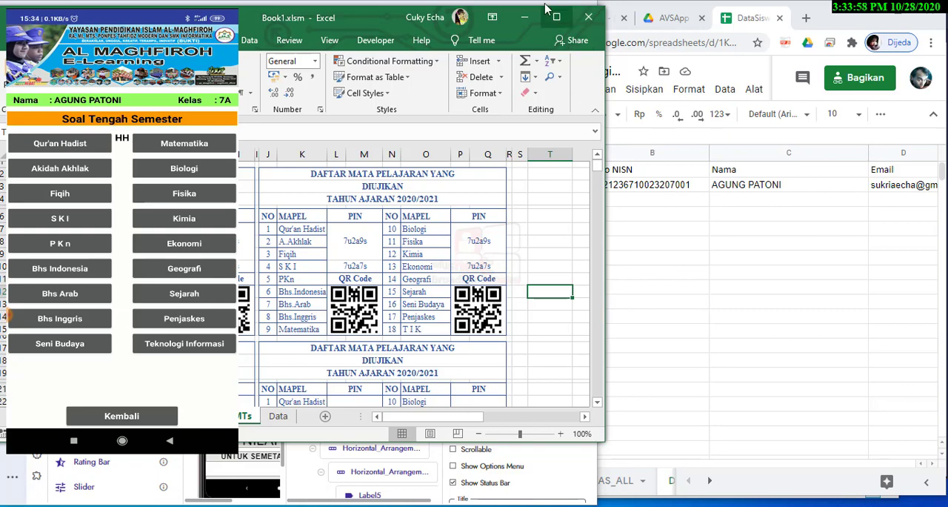
Move the Excel window out of the way and check the A. Akhlak score cell in row 2 of the DataSiswa spreadsheet
{"action": "left_click_drag", "start_coordinate": [358, 21], "coordinate": [364, 420]}
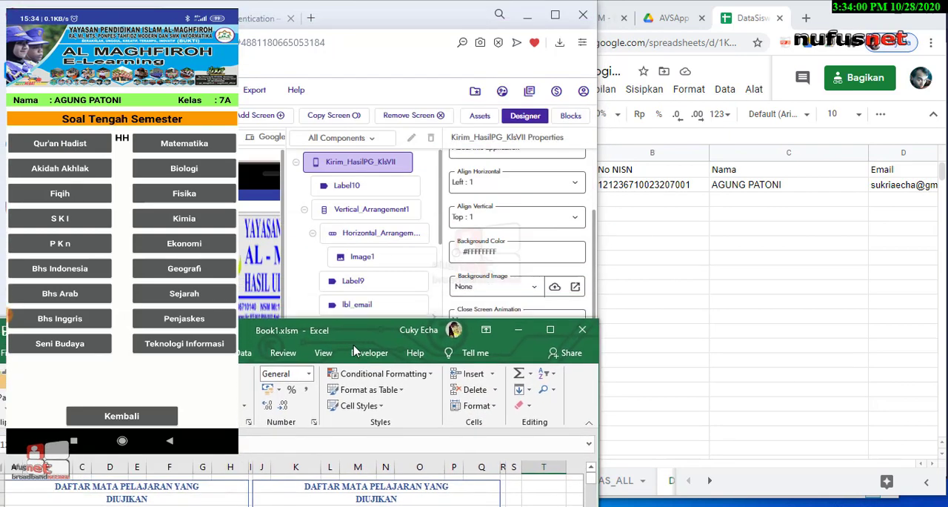
{"action": "left_click", "coordinate": [682, 259]}
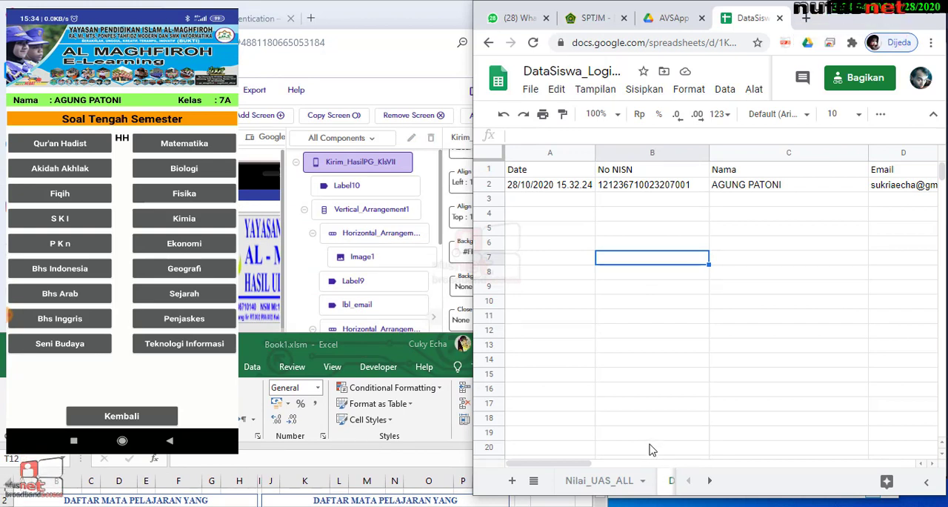
{"action": "left_click_drag", "start_coordinate": [588, 463], "coordinate": [669, 462]}
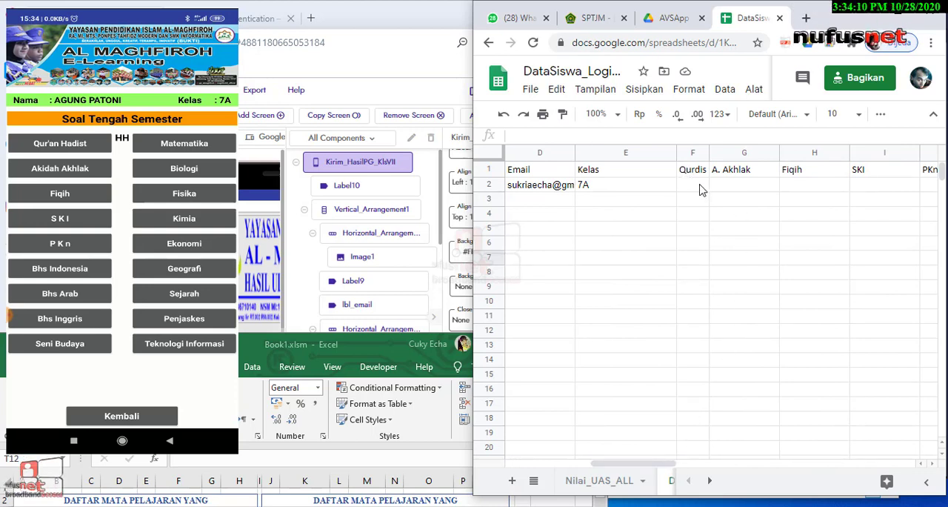
{"action": "left_click", "coordinate": [739, 186]}
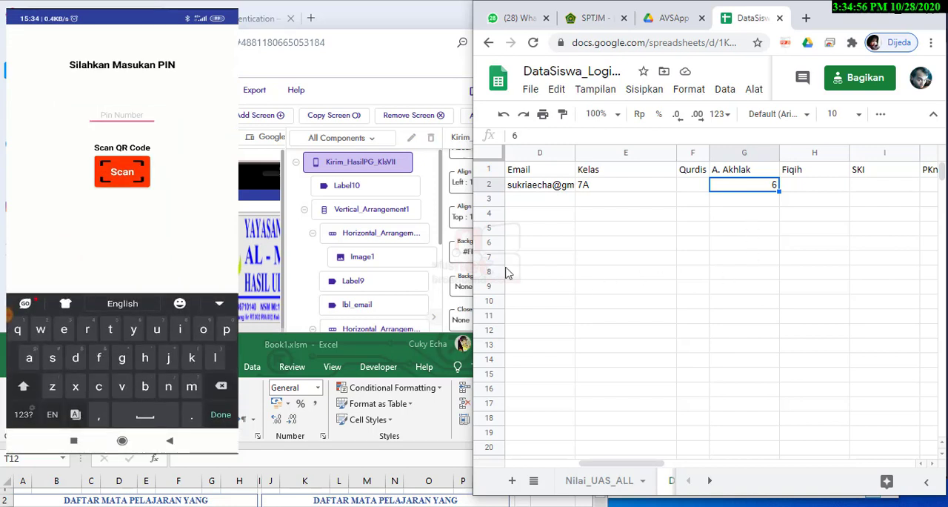
Move the Book1.xlsm window up so its PIN list shows beside the app's PIN entry screen
{"action": "left_click_drag", "start_coordinate": [347, 353], "coordinate": [230, 163]}
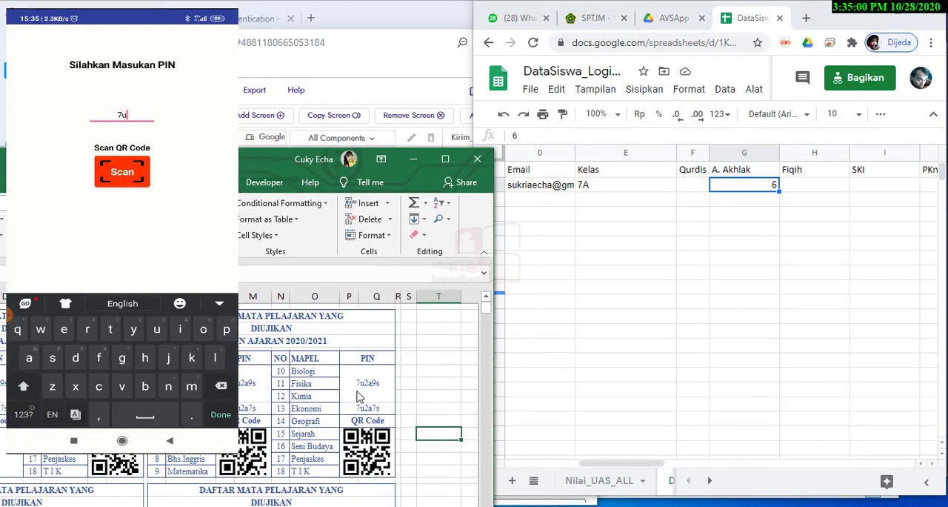